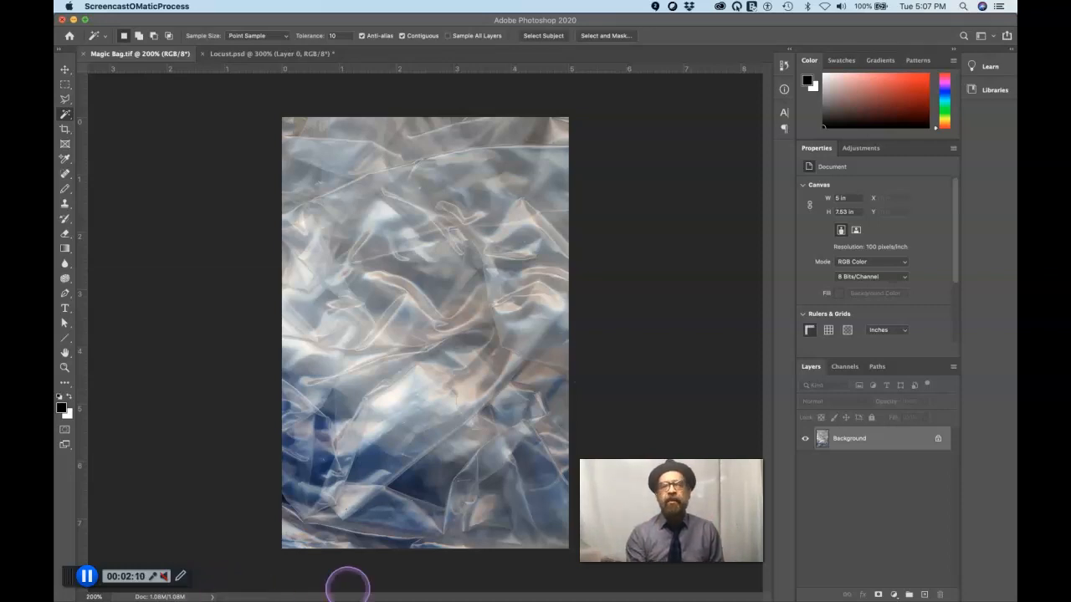
{"action": "left_click", "coordinate": [910, 436]}
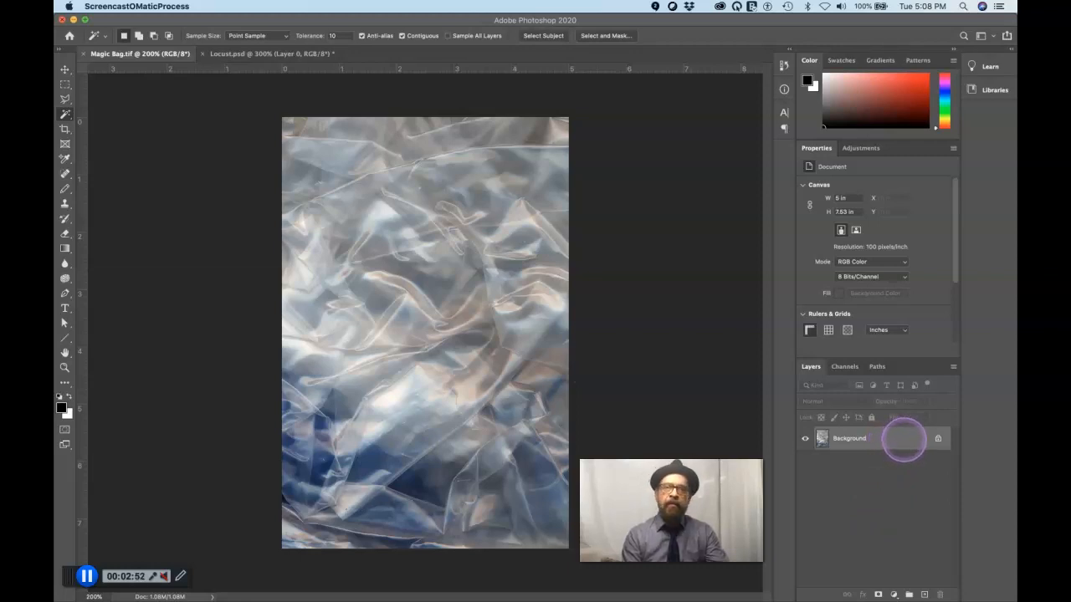
{"action": "left_click_drag", "start_coordinate": [908, 439], "coordinate": [925, 594]}
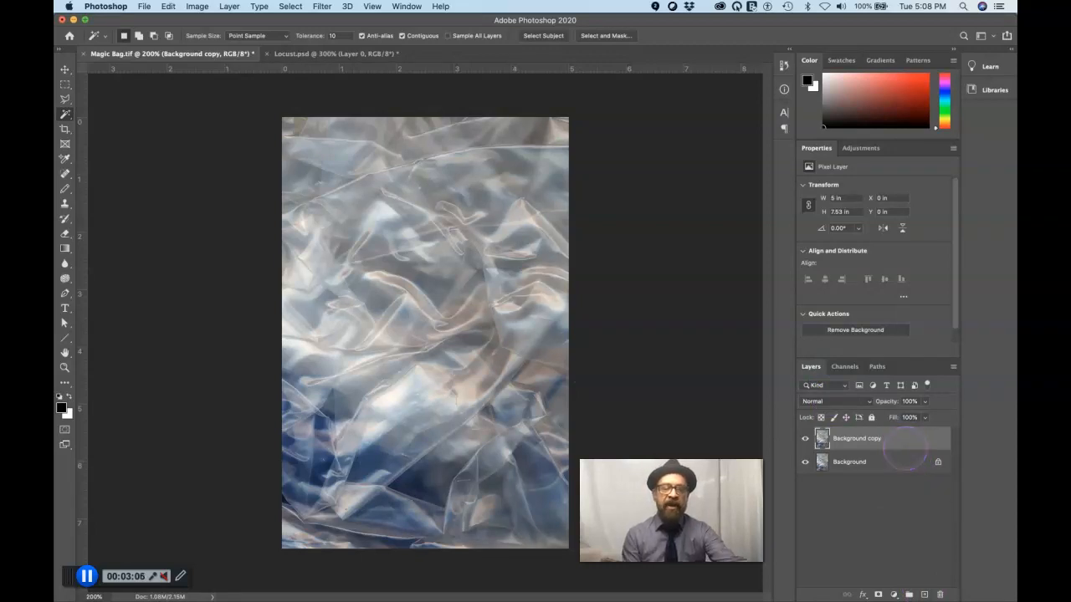
{"action": "key", "text": "super+z"}
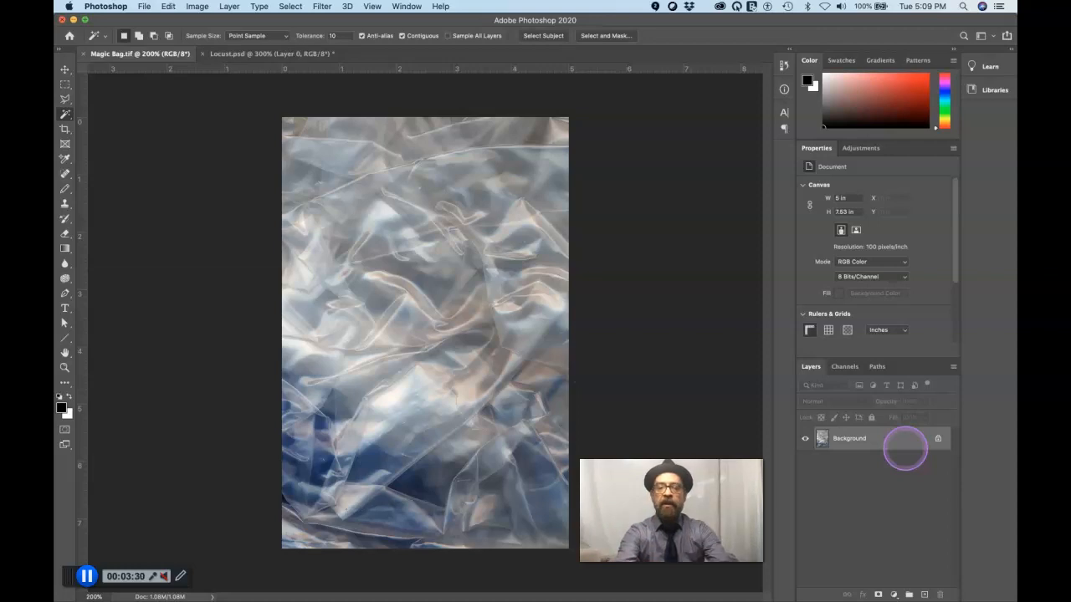
Duplicate the Background layer onto a new layer and toggle the copy's visibility to check it
{"action": "key", "text": "super+j"}
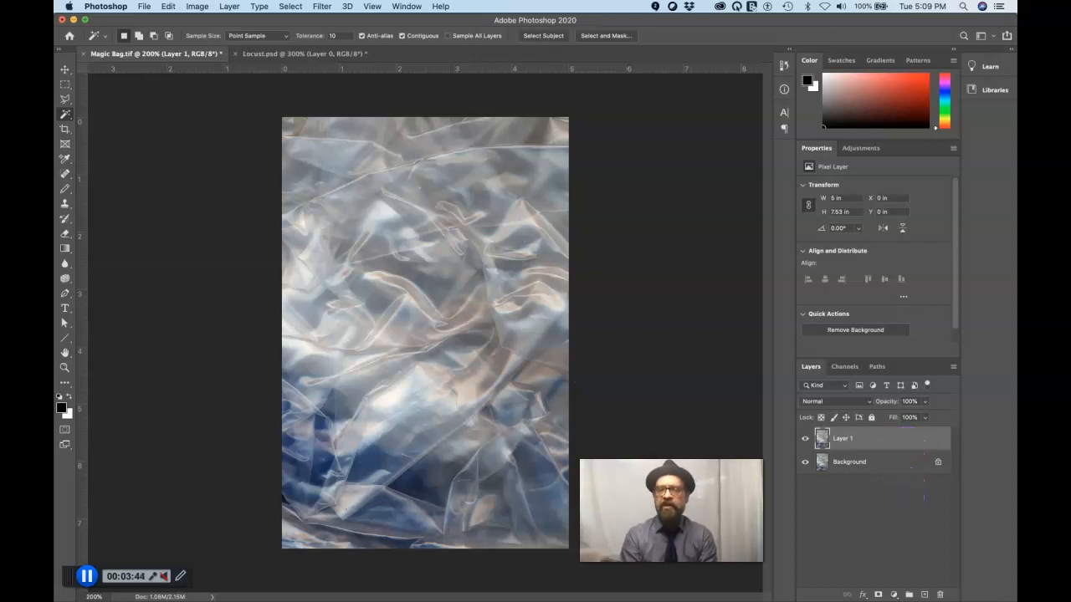
{"action": "left_click", "coordinate": [805, 439]}
{"action": "left_click", "coordinate": [805, 438]}
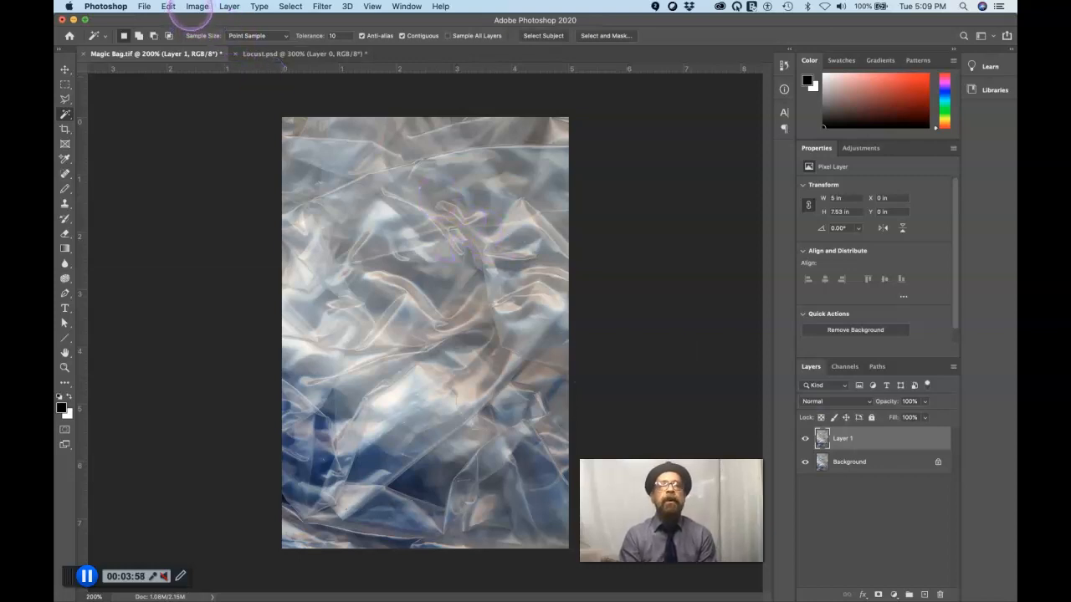
Flip the duplicated layer horizontally
{"action": "left_click", "coordinate": [169, 5]}
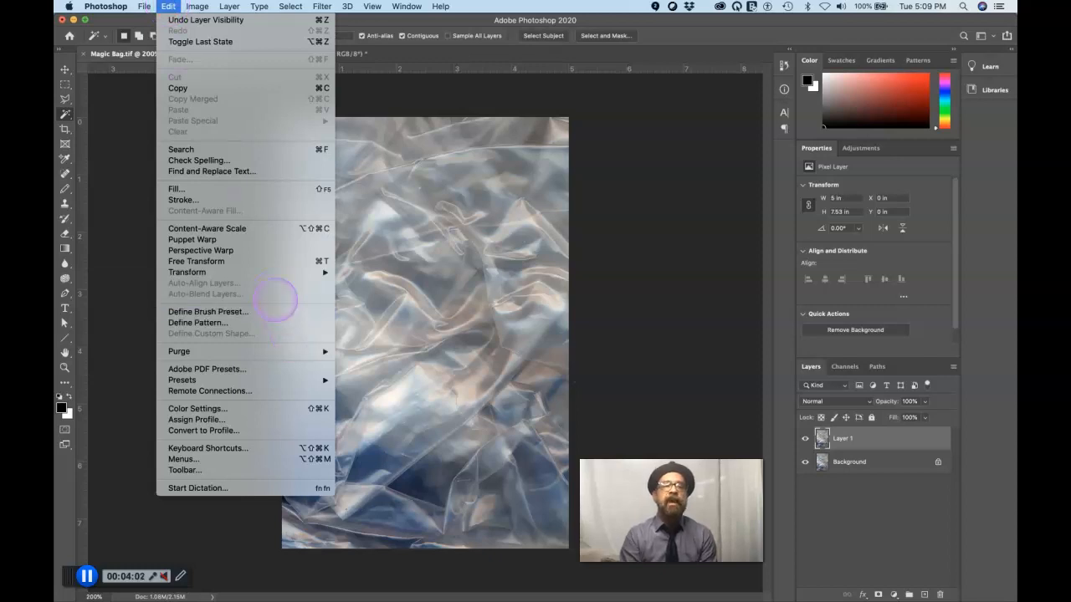
{"action": "mouse_move", "coordinate": [277, 279]}
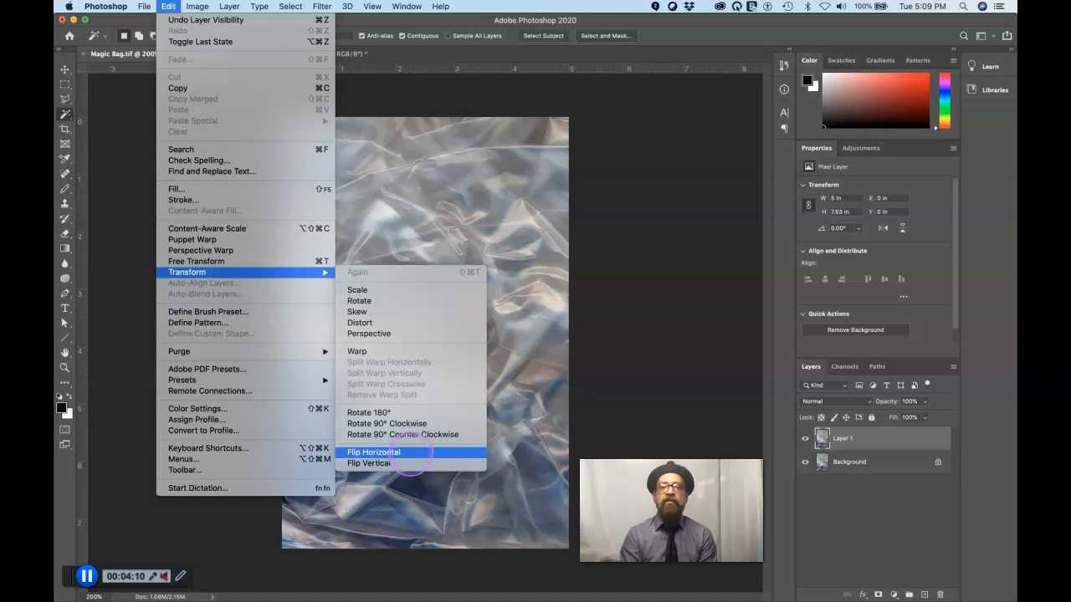
{"action": "left_click", "coordinate": [410, 453]}
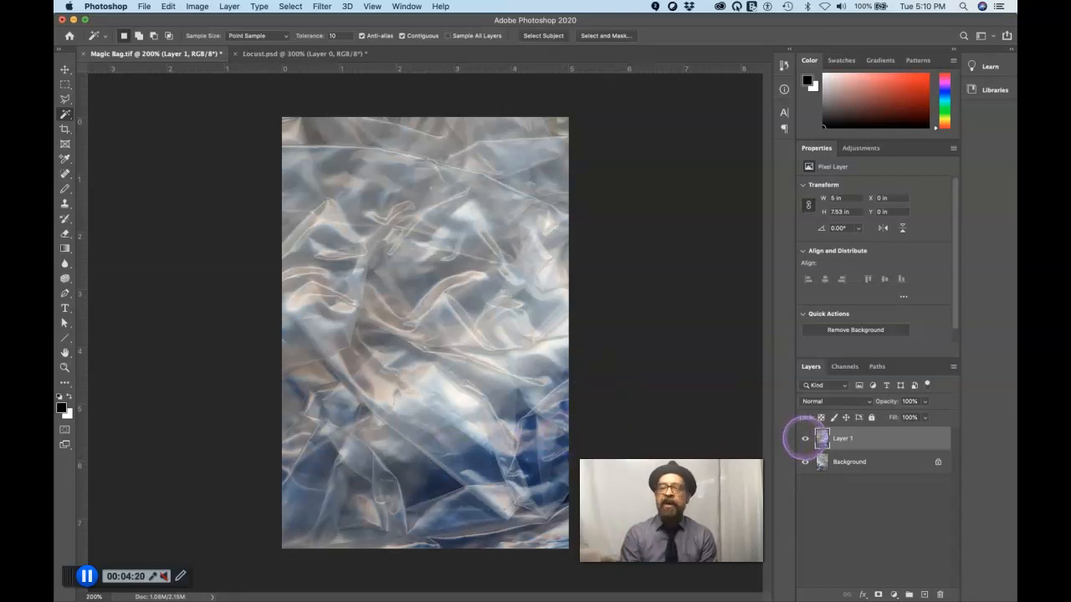
Compare the flipped layer with the original Background by repeatedly hiding and showing Layer 1
{"action": "left_click", "coordinate": [805, 438]}
{"action": "left_click", "coordinate": [805, 438]}
{"action": "left_click", "coordinate": [804, 438]}
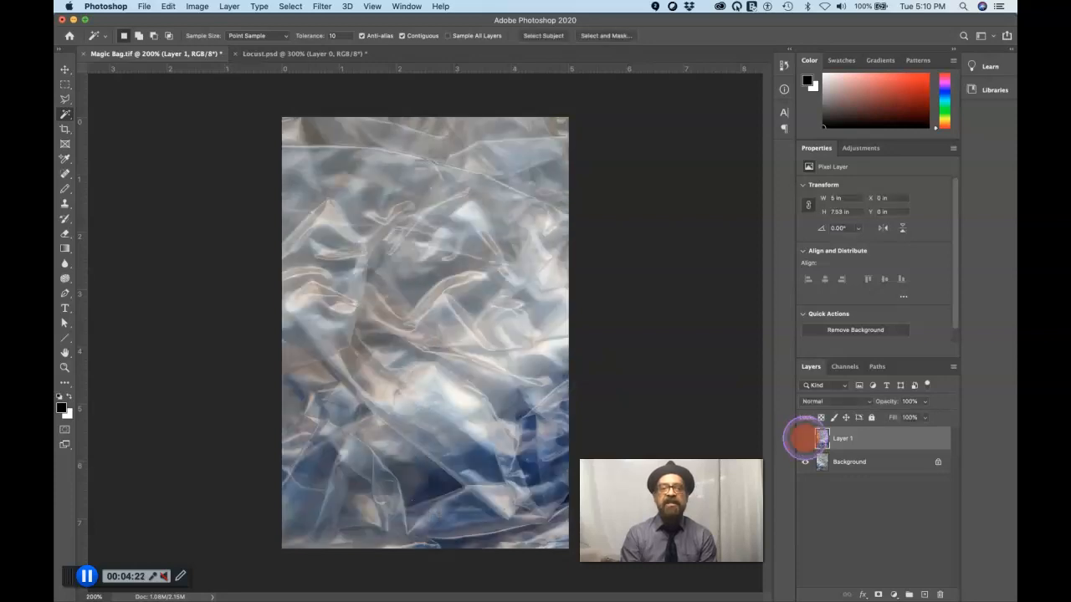
{"action": "left_click", "coordinate": [805, 438]}
{"action": "left_click", "coordinate": [805, 438]}
{"action": "left_click", "coordinate": [805, 438]}
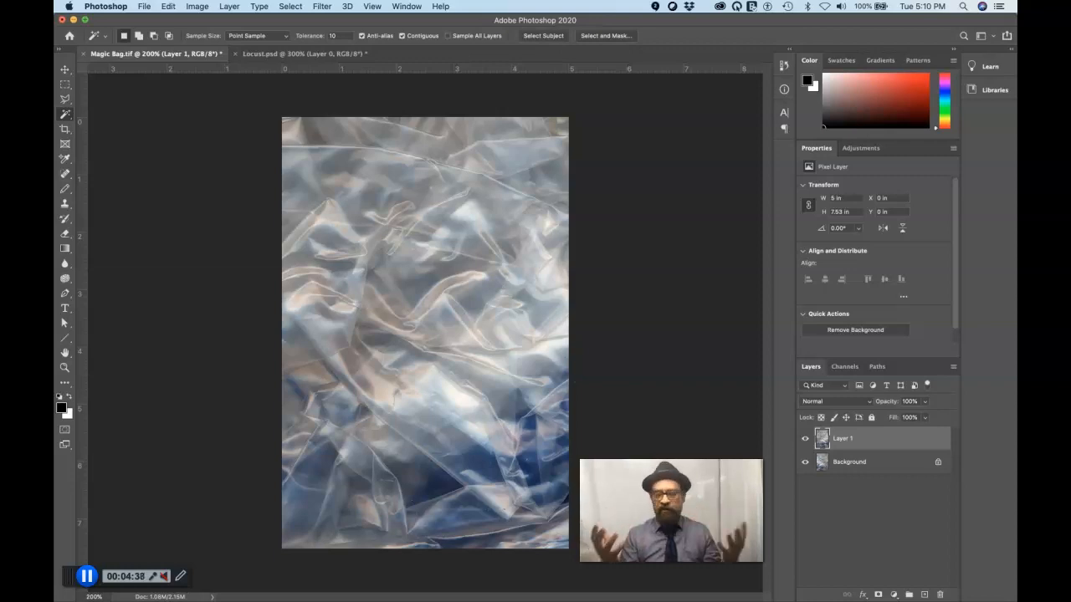
{"action": "left_click", "coordinate": [805, 439]}
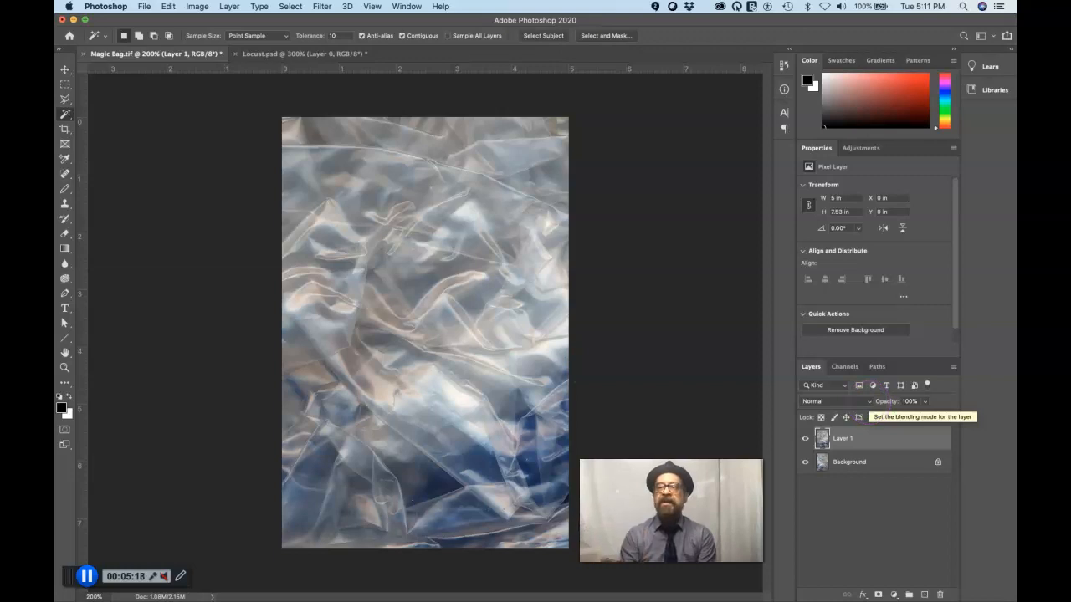
Set the blending mode of Layer 1 to Lighten, clear any selection on the canvas and switch to the Move tool
{"action": "left_click", "coordinate": [870, 402]}
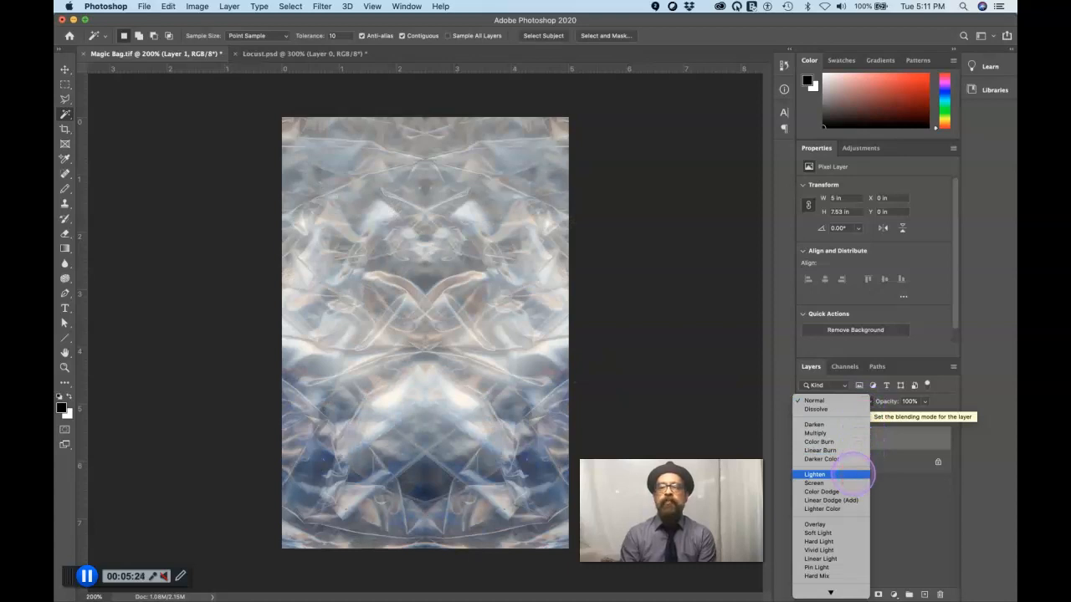
{"action": "left_click", "coordinate": [853, 475]}
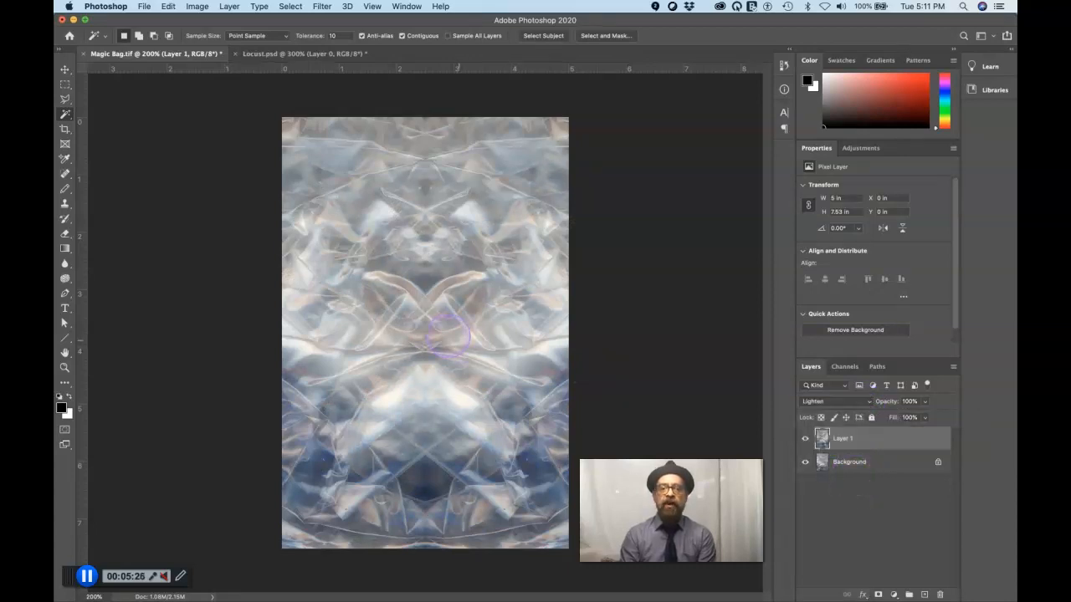
{"action": "left_click", "coordinate": [422, 322]}
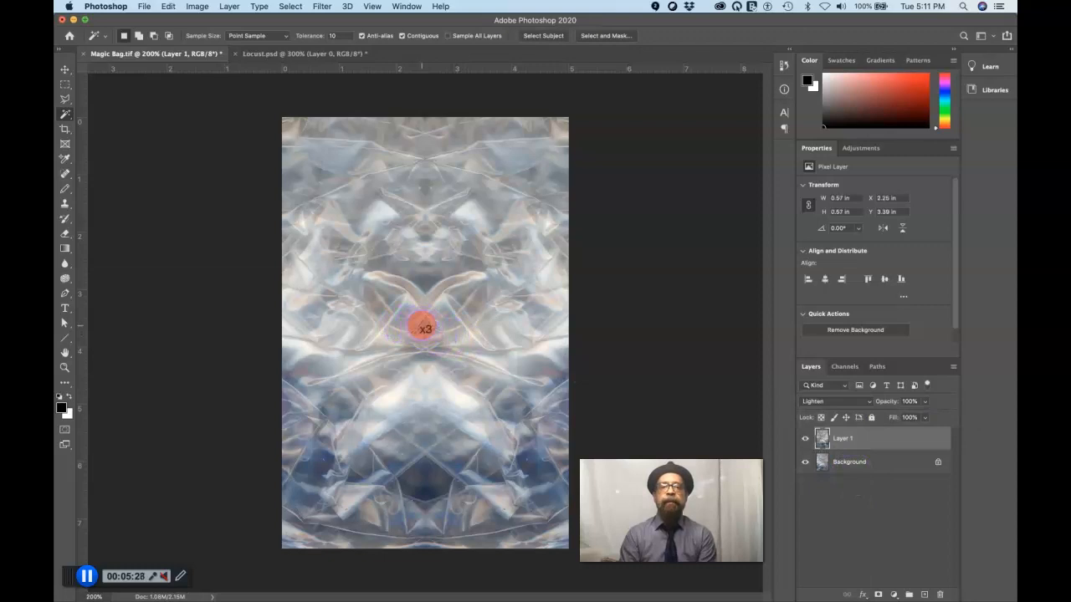
{"action": "key", "text": "super+d"}
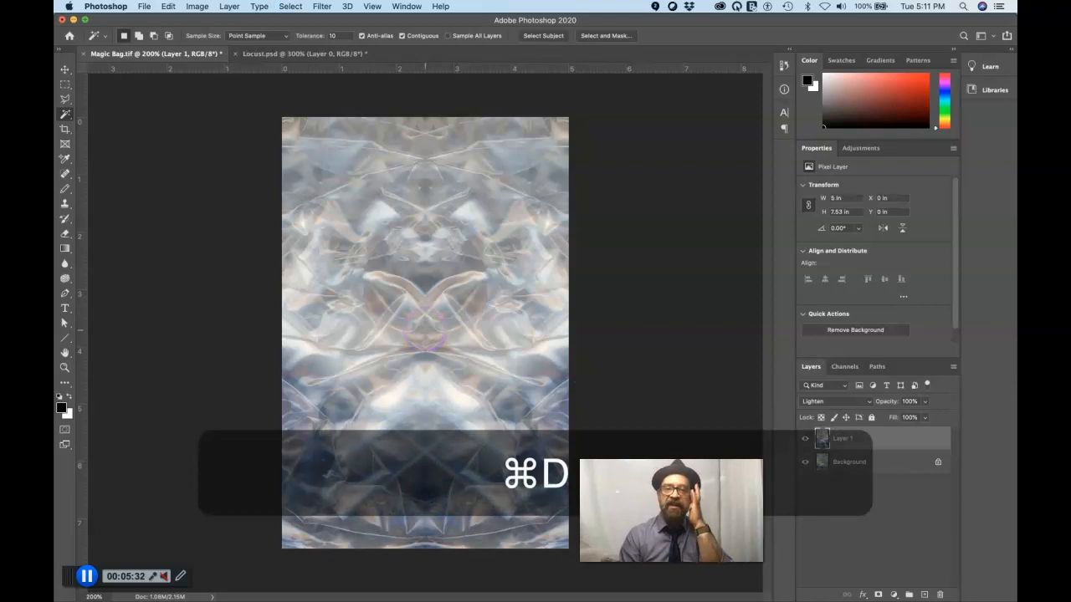
{"action": "key", "text": "v"}
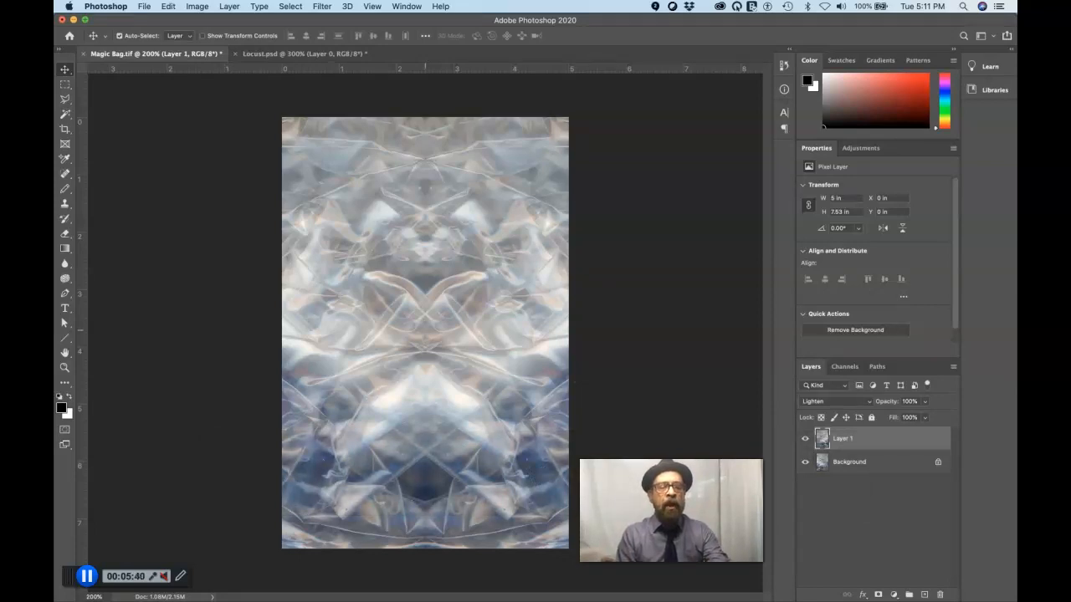
Merge Layer 1 down into the Background layer
{"action": "key", "text": "ctrl+alt+m"}
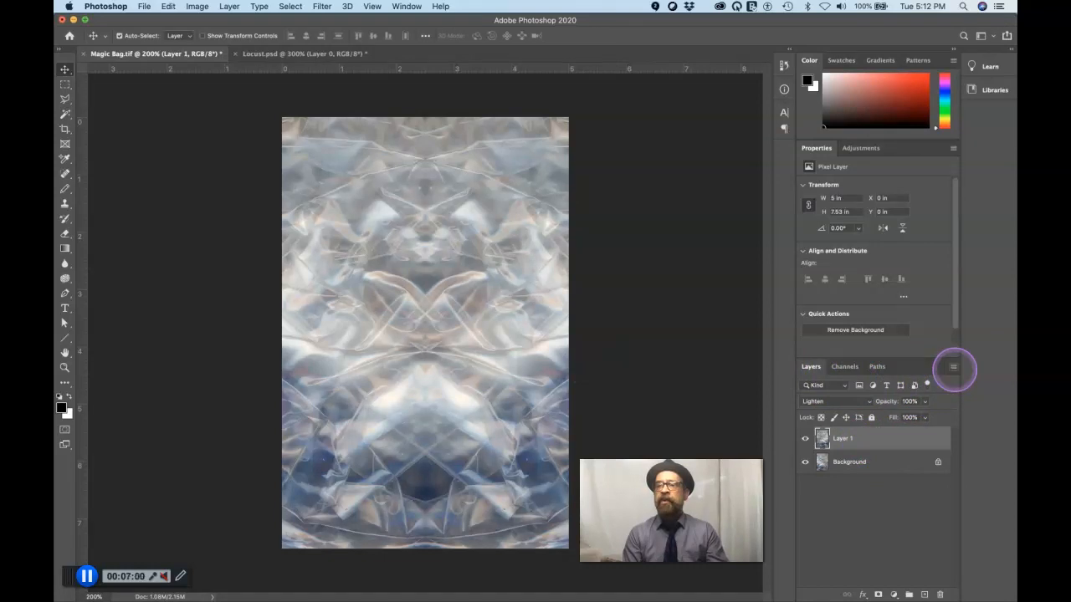
{"action": "left_click", "coordinate": [953, 366]}
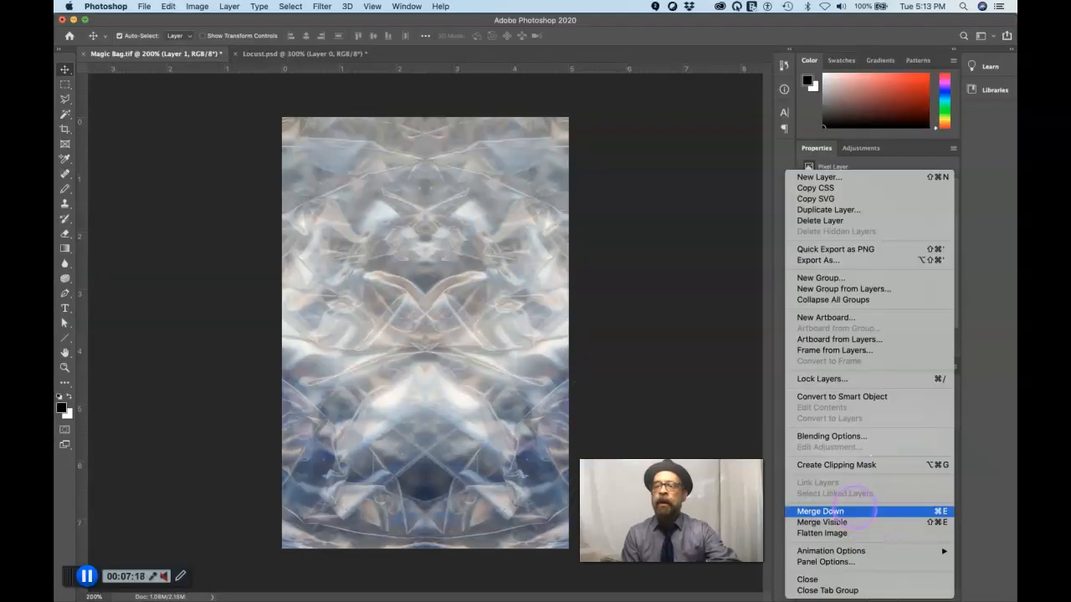
{"action": "left_click", "coordinate": [775, 515]}
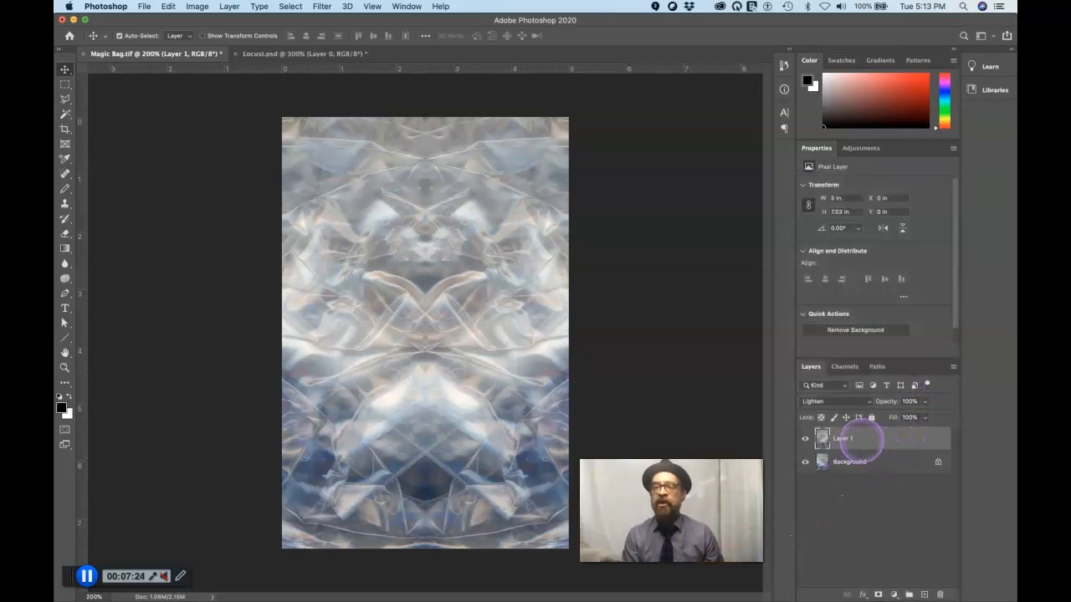
{"action": "key", "text": "super"}
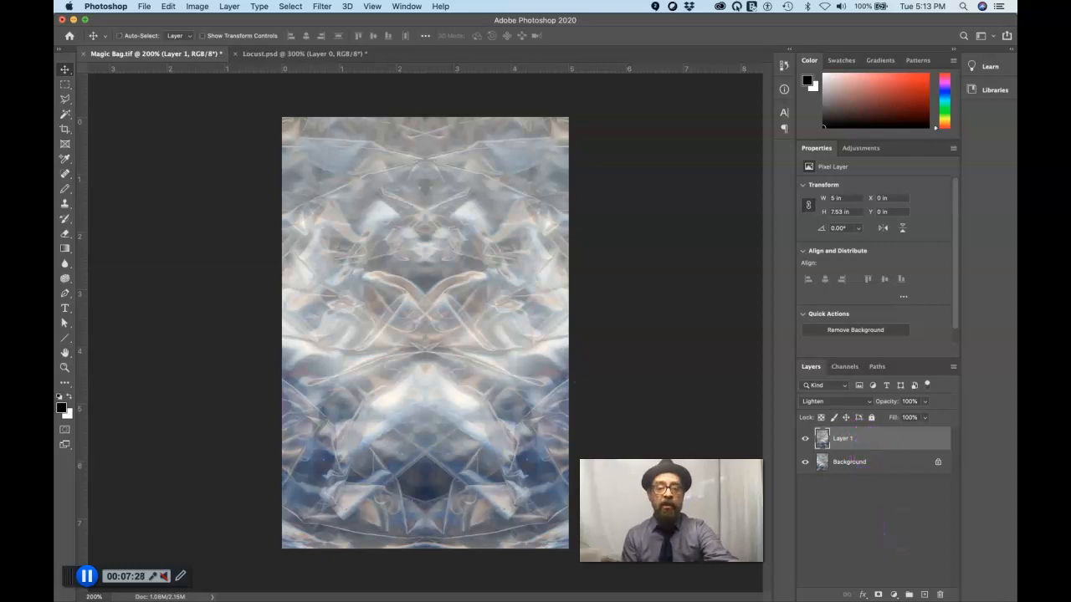
{"action": "key", "text": "super+e"}
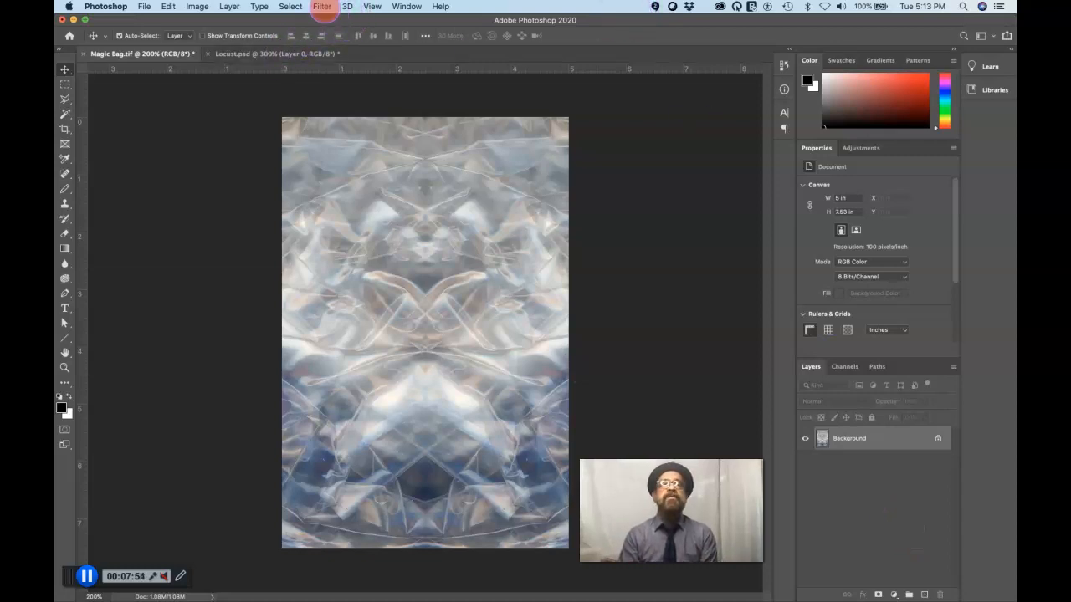
Apply a Radial Blur to the merged image with amount 16, the Zoom method and Best quality
{"action": "left_click", "coordinate": [322, 7]}
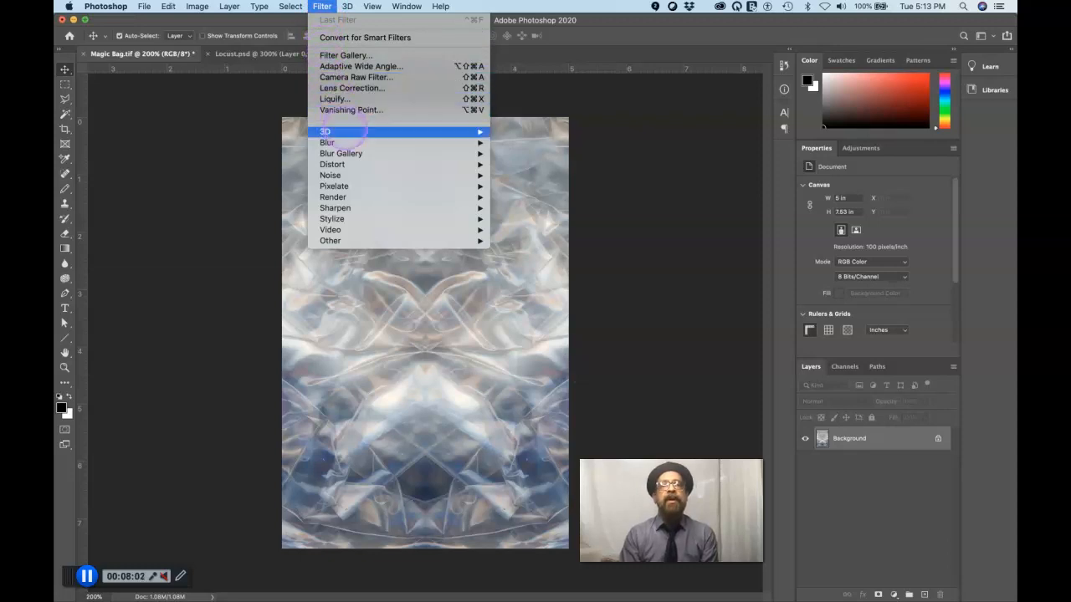
{"action": "mouse_move", "coordinate": [352, 131]}
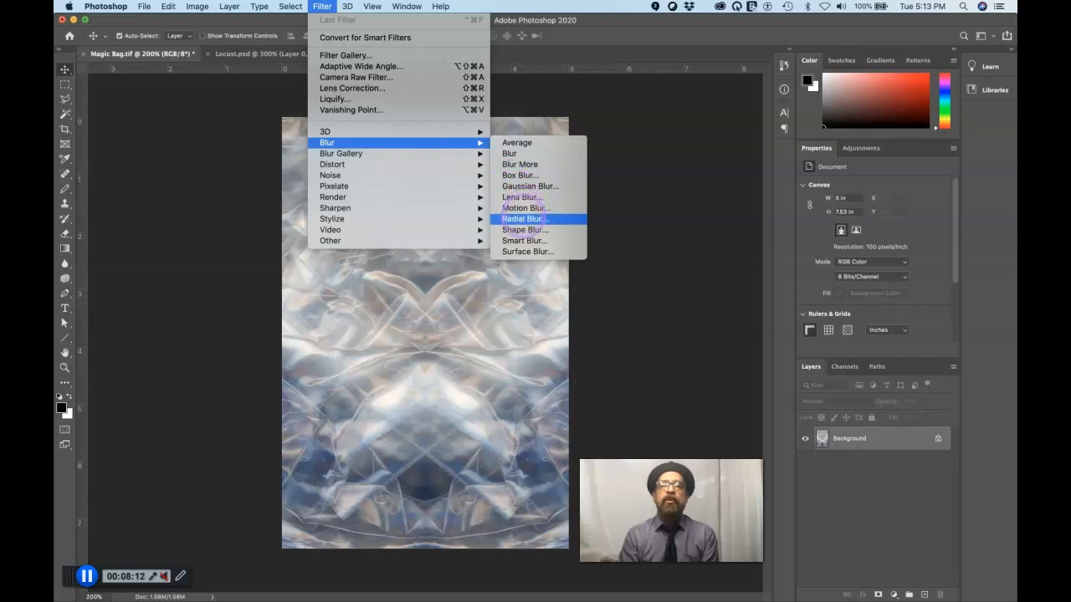
{"action": "left_click", "coordinate": [523, 218]}
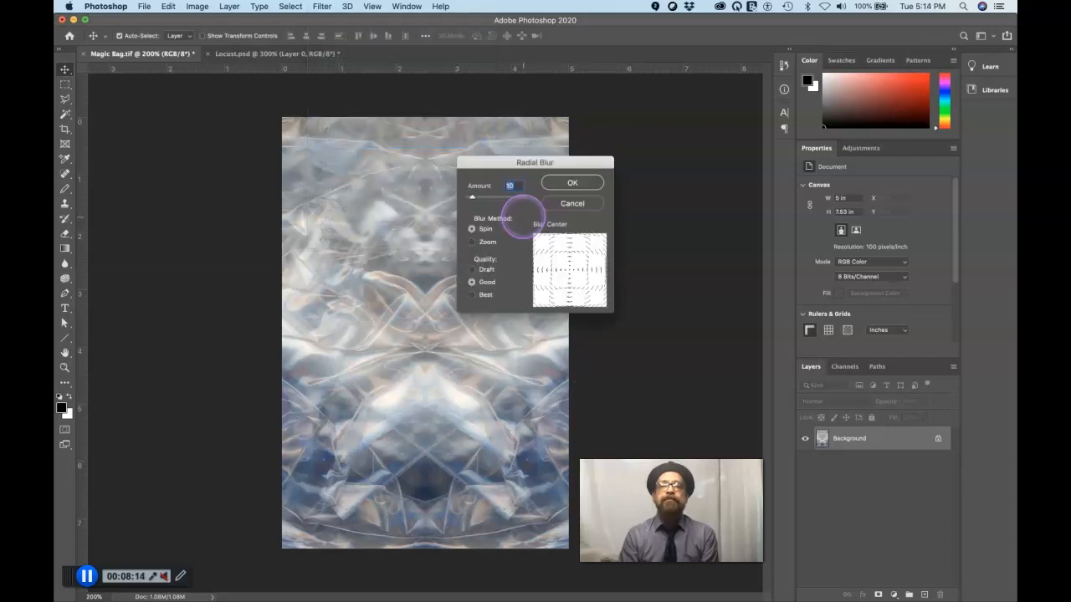
{"action": "left_click", "coordinate": [505, 165]}
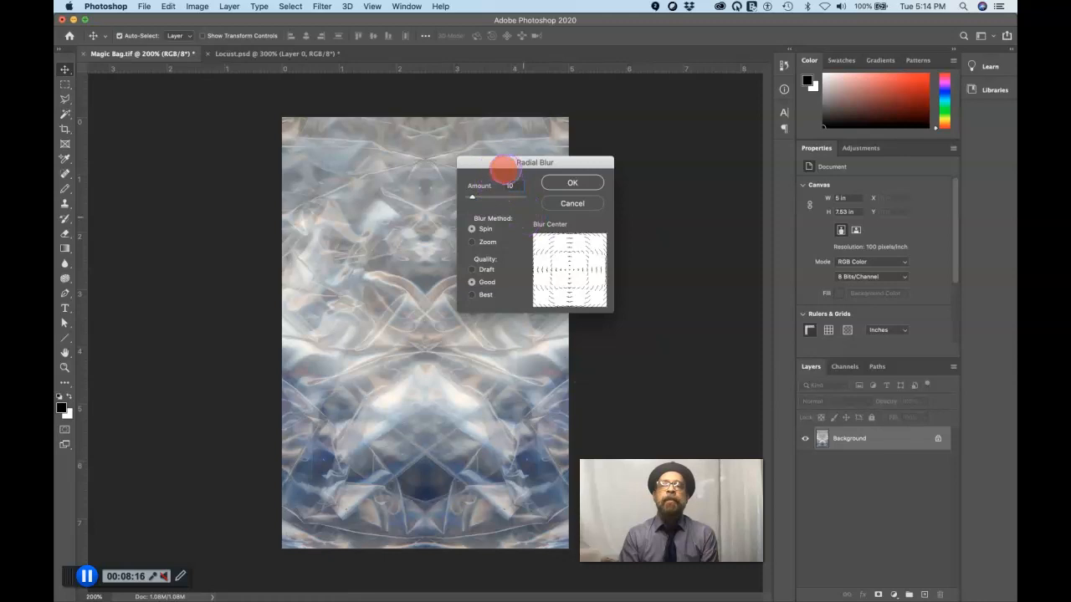
{"action": "left_click_drag", "start_coordinate": [552, 162], "coordinate": [677, 149]}
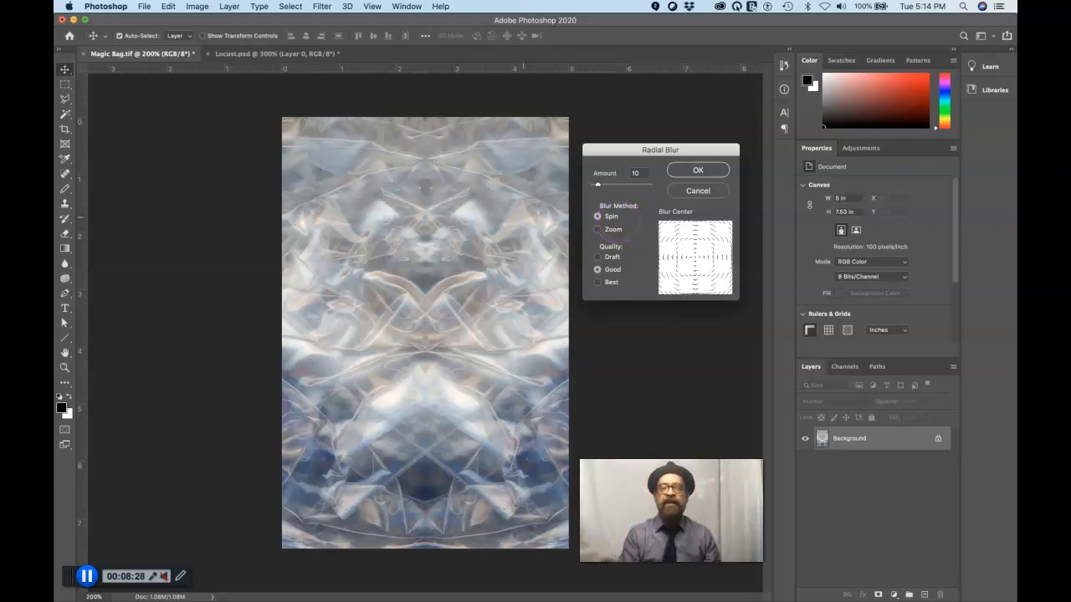
{"action": "left_click", "coordinate": [598, 229]}
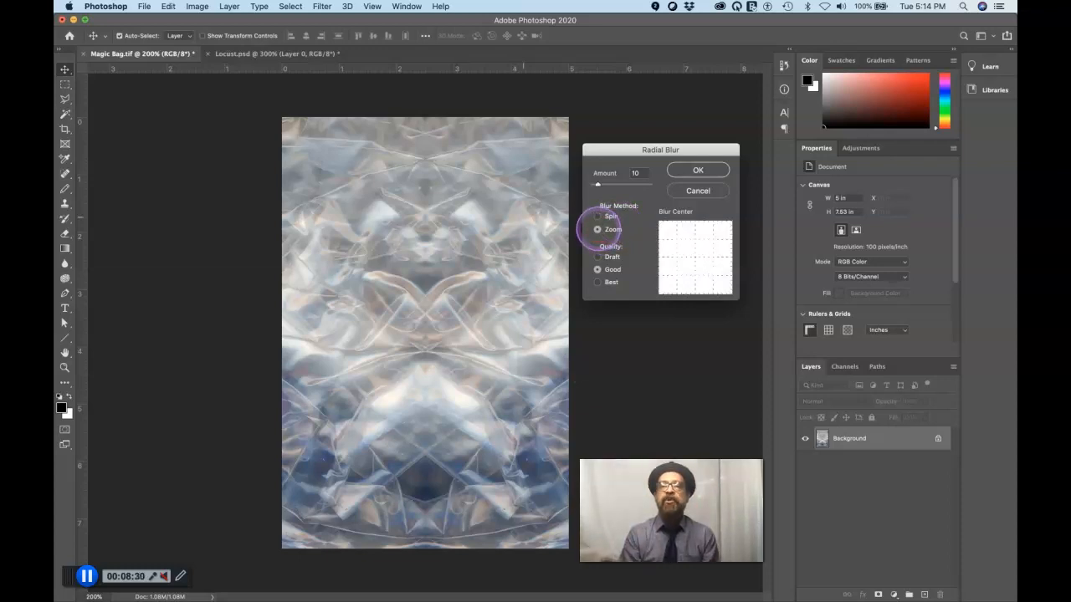
{"action": "left_click_drag", "start_coordinate": [598, 183], "coordinate": [601, 183]}
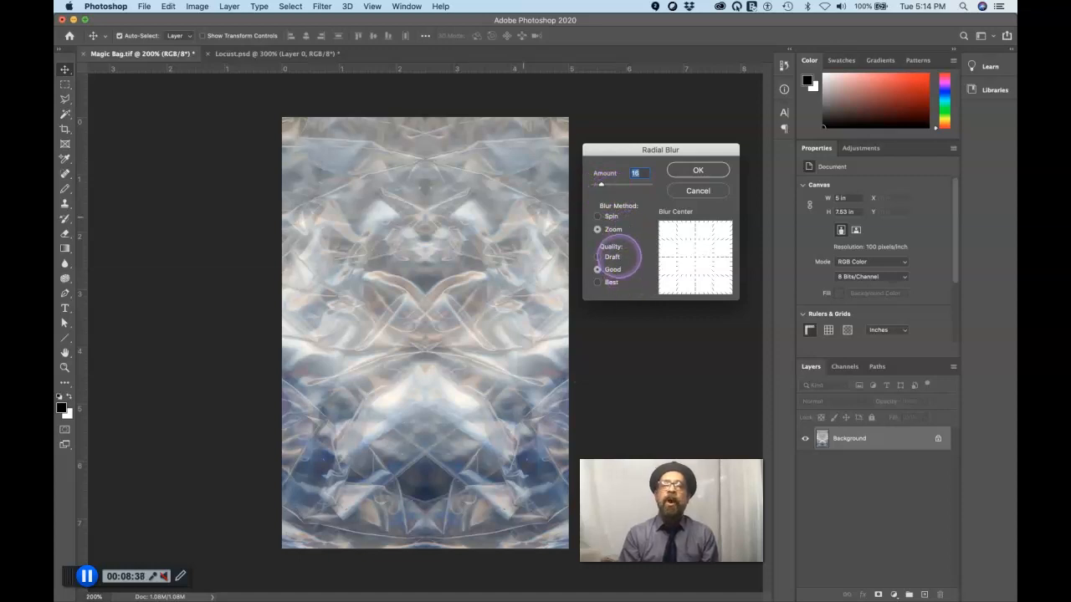
{"action": "left_click", "coordinate": [609, 284]}
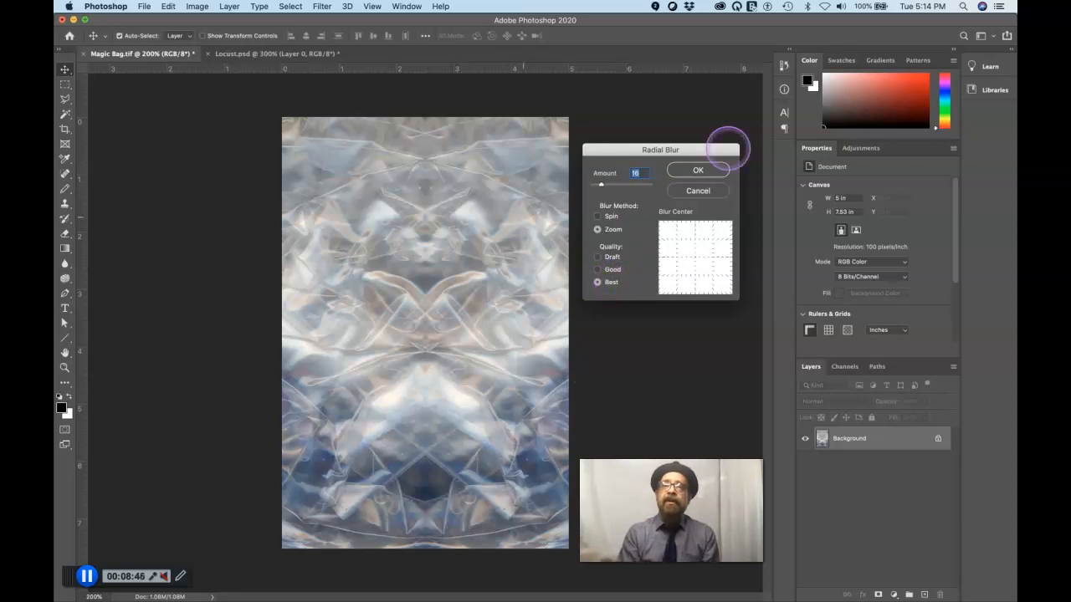
{"action": "left_click", "coordinate": [709, 169]}
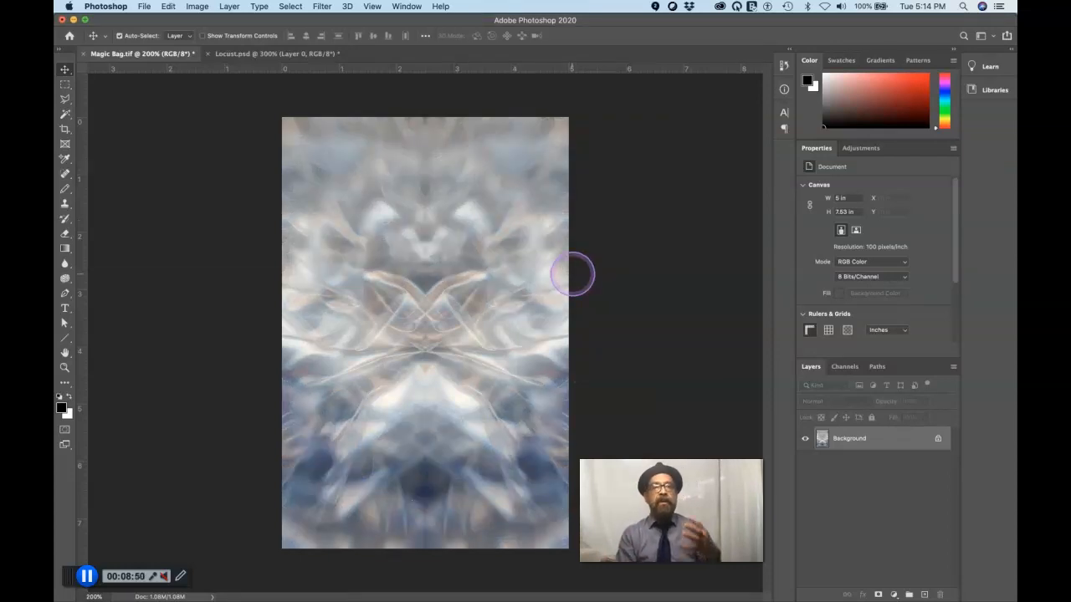
Examine the blurred detail around the centre of the image up close and compare it with the whole picture
{"action": "key", "text": "super"}
{"action": "key", "text": "super+equal"}
{"action": "key", "text": "super+equal"}
{"action": "key", "text": "super+equal"}
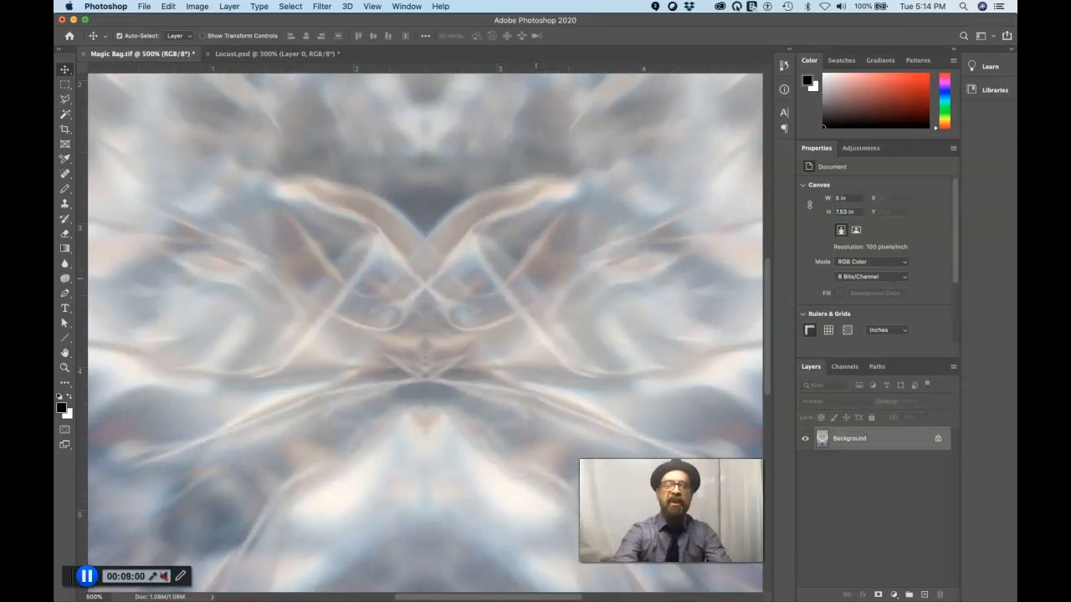
{"action": "key", "text": "super"}
{"action": "key", "text": "super+minus"}
{"action": "key", "text": "super+minus"}
{"action": "key", "text": "super+minus"}
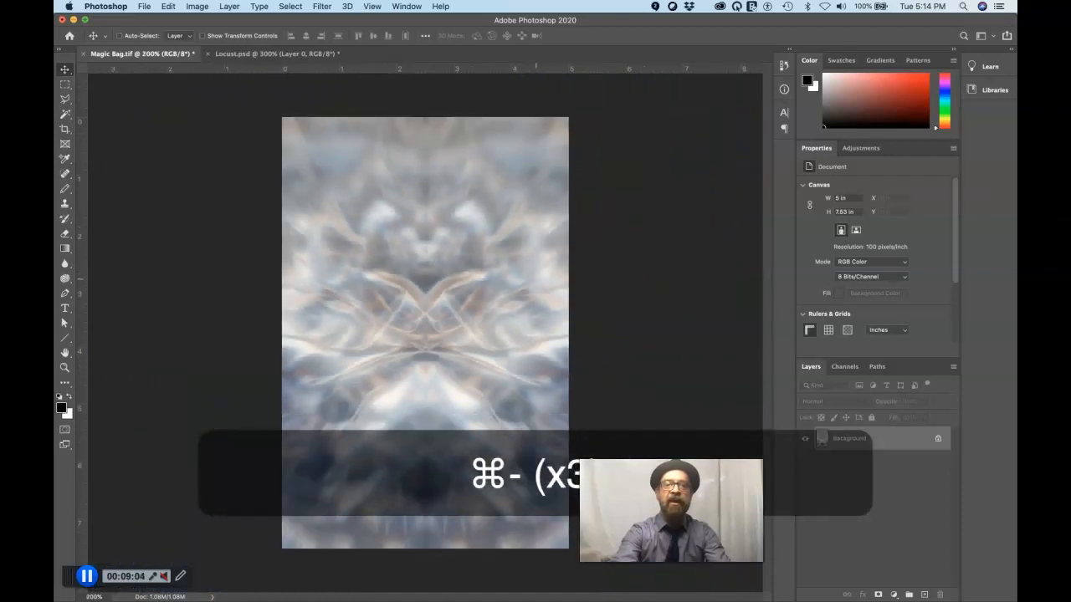
{"action": "key", "text": "super+equal"}
{"action": "key", "text": "super+equal"}
{"action": "key", "text": "super+minus"}
{"action": "key", "text": "super+minus"}
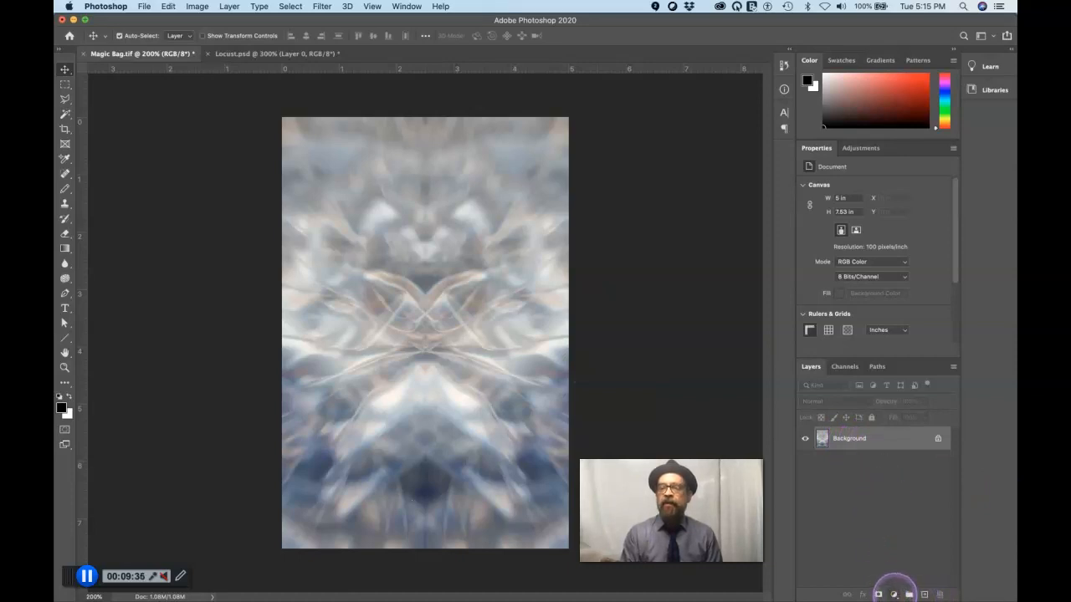
Add a Hue/Saturation adjustment layer above the Background
{"action": "left_click", "coordinate": [894, 594]}
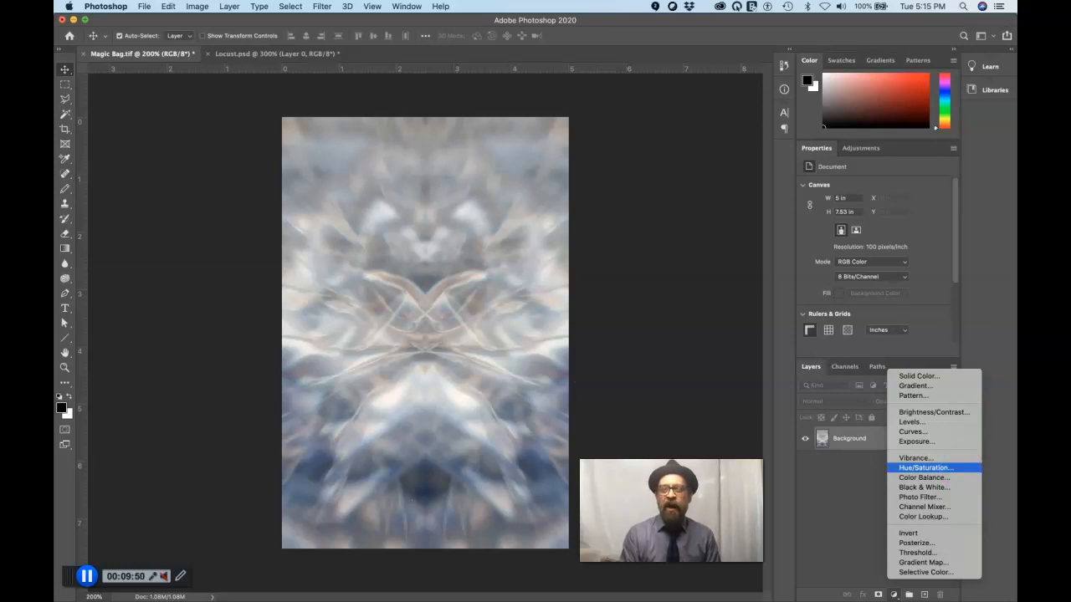
{"action": "left_click", "coordinate": [959, 468]}
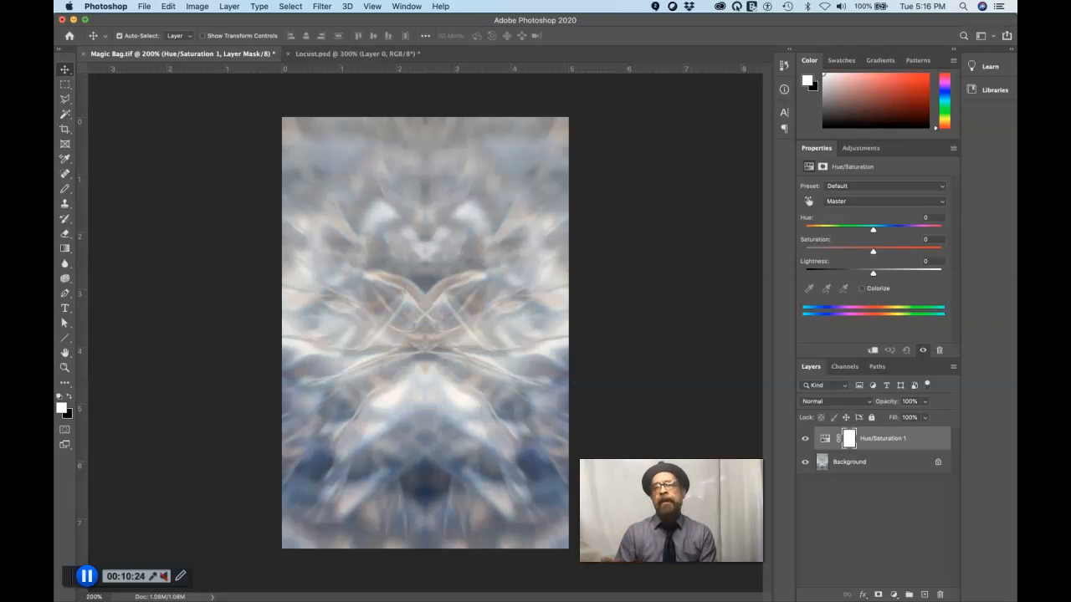
Colorize the image through the Hue/Saturation adjustment layer with hue 210 and saturation 50
{"action": "mouse_move", "coordinate": [872, 230]}
{"action": "left_mouse_down"}
{"action": "mouse_move", "coordinate": [900, 229]}
{"action": "mouse_move", "coordinate": [827, 233]}
{"action": "mouse_move", "coordinate": [876, 231]}
{"action": "left_mouse_up"}
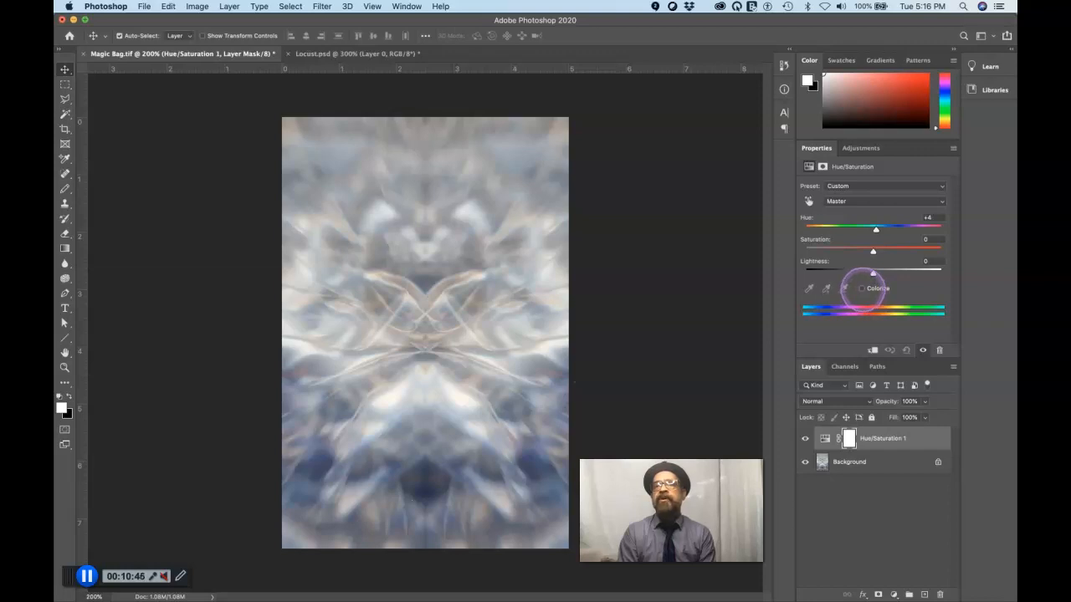
{"action": "left_click", "coordinate": [860, 288]}
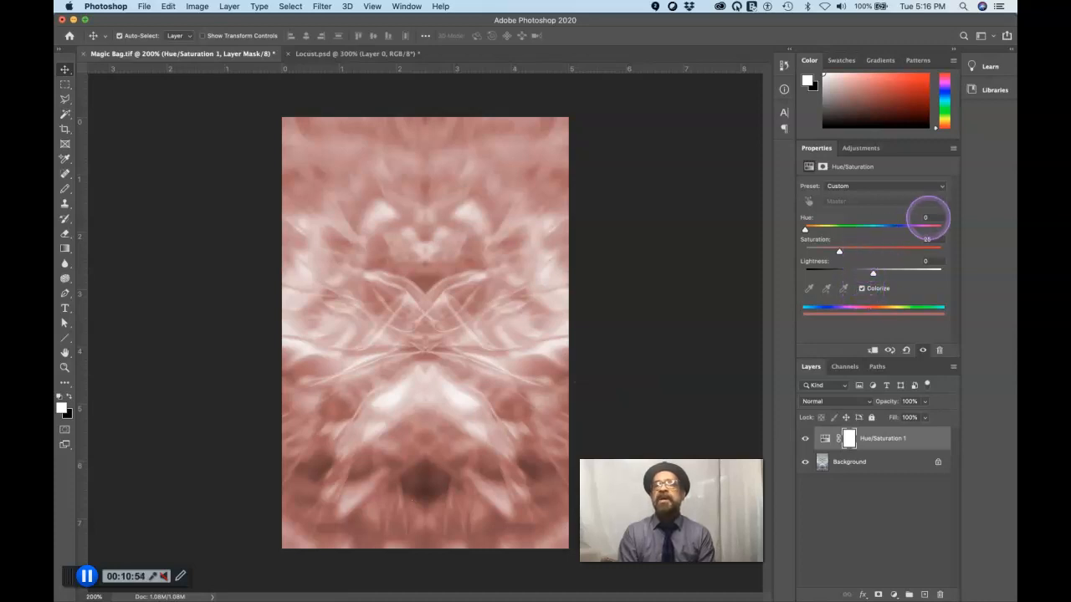
{"action": "left_click_drag", "start_coordinate": [931, 217], "coordinate": [908, 219]}
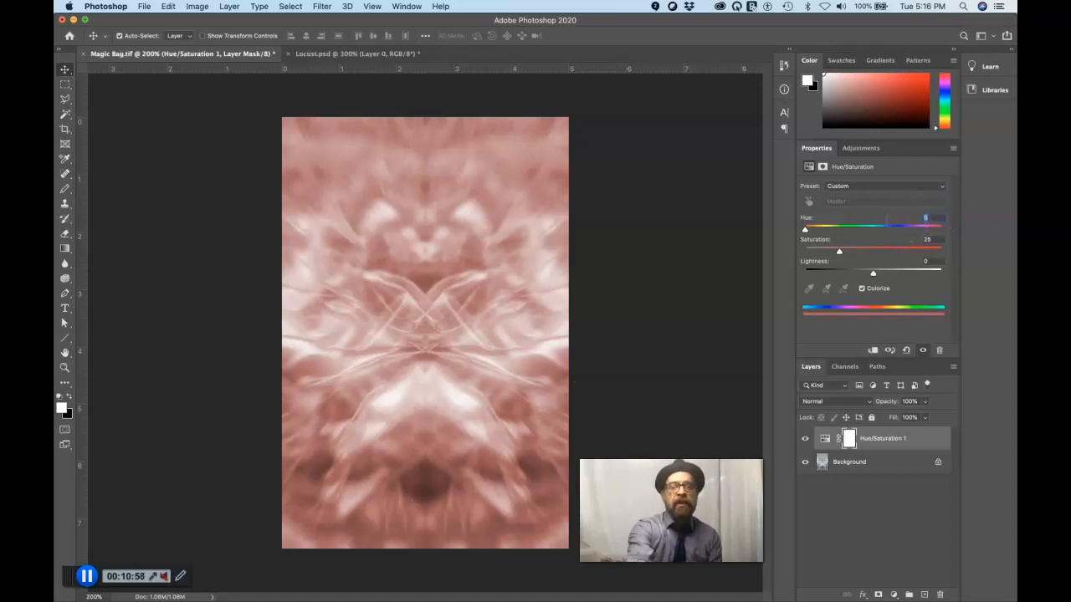
{"action": "type", "text": "210"}
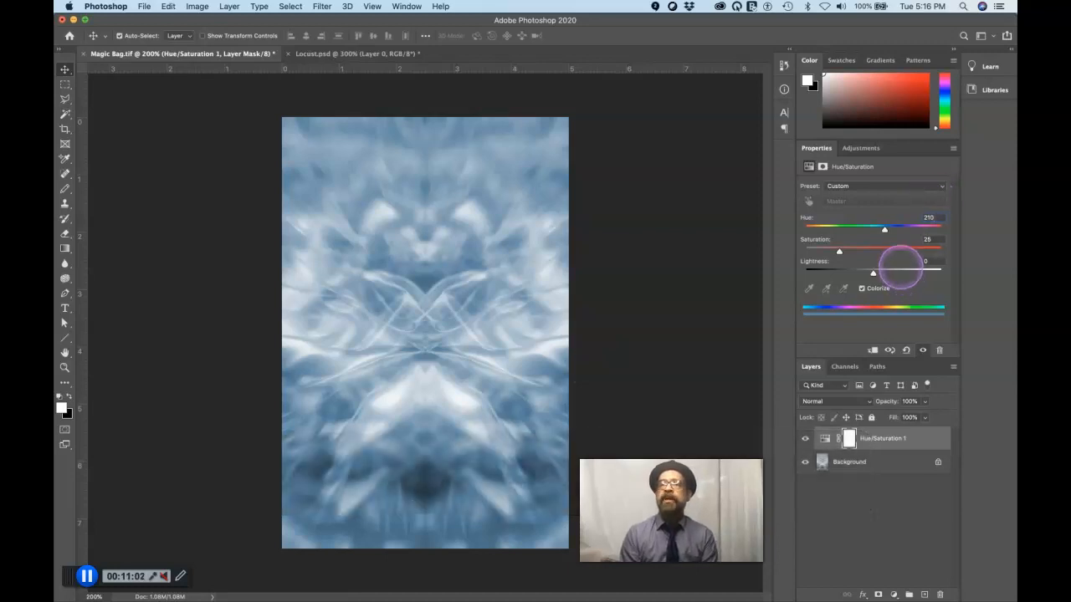
{"action": "left_click", "coordinate": [927, 240]}
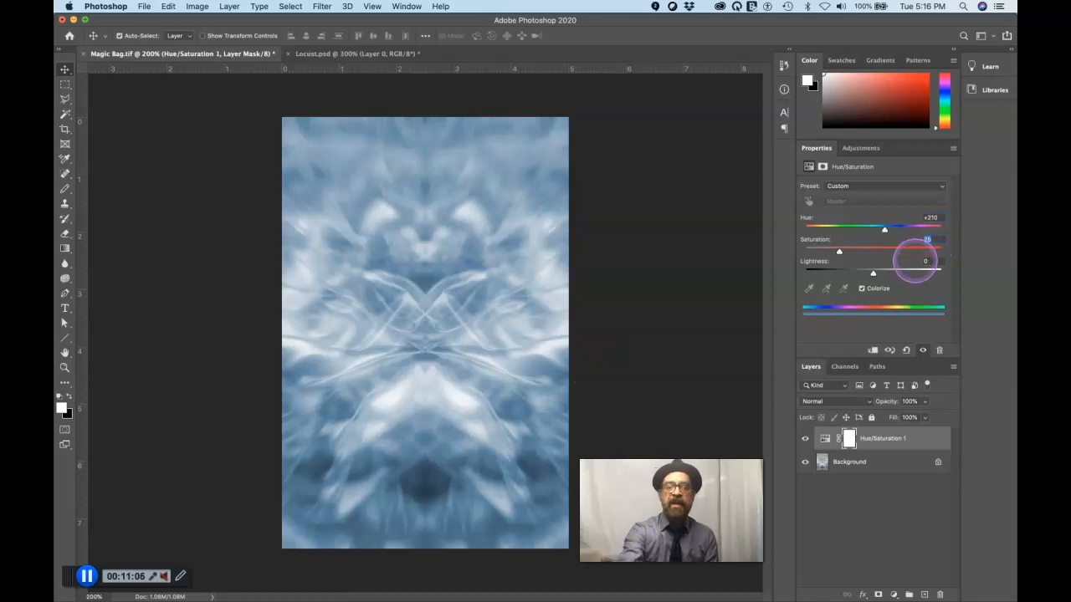
{"action": "type", "text": "50"}
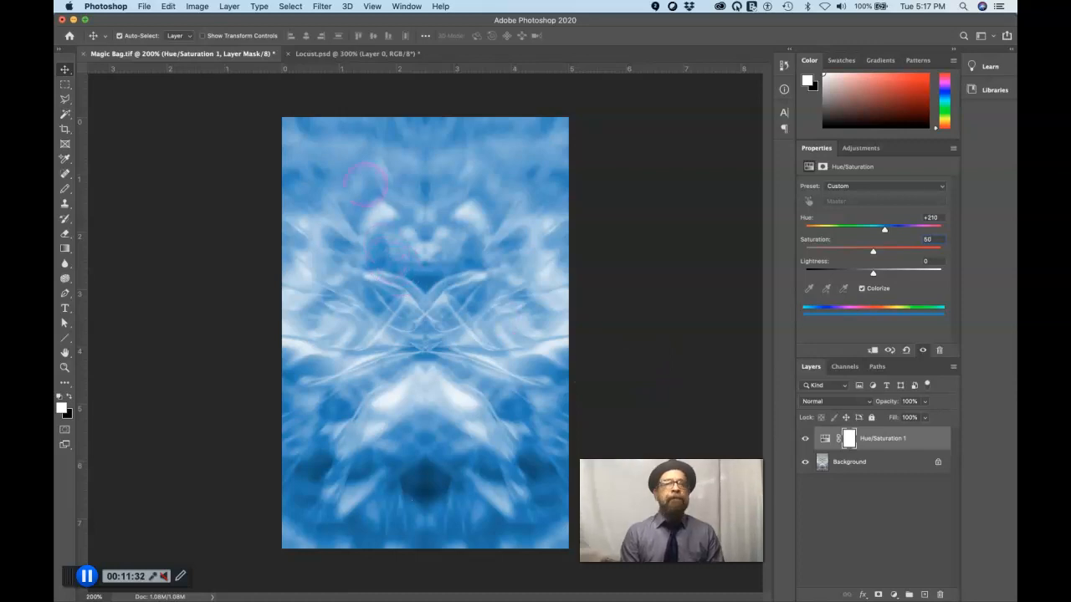
Try copying the cicada layer from Locust.psd into the upper-left area of Magic Bag.tif, and undo the placement
{"action": "left_click", "coordinate": [341, 54]}
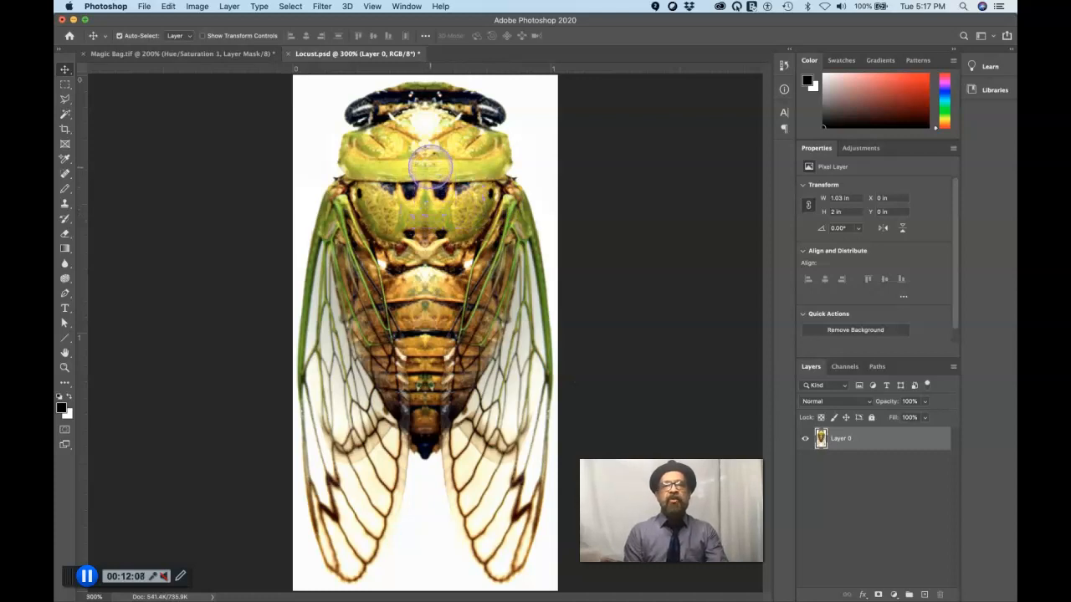
{"action": "mouse_move", "coordinate": [426, 168]}
{"action": "left_mouse_down"}
{"action": "mouse_move", "coordinate": [422, 144]}
{"action": "mouse_move", "coordinate": [363, 146]}
{"action": "mouse_move", "coordinate": [239, 72]}
{"action": "mouse_move", "coordinate": [453, 216]}
{"action": "mouse_move", "coordinate": [458, 167]}
{"action": "mouse_move", "coordinate": [437, 182]}
{"action": "mouse_move", "coordinate": [421, 169]}
{"action": "left_mouse_up"}
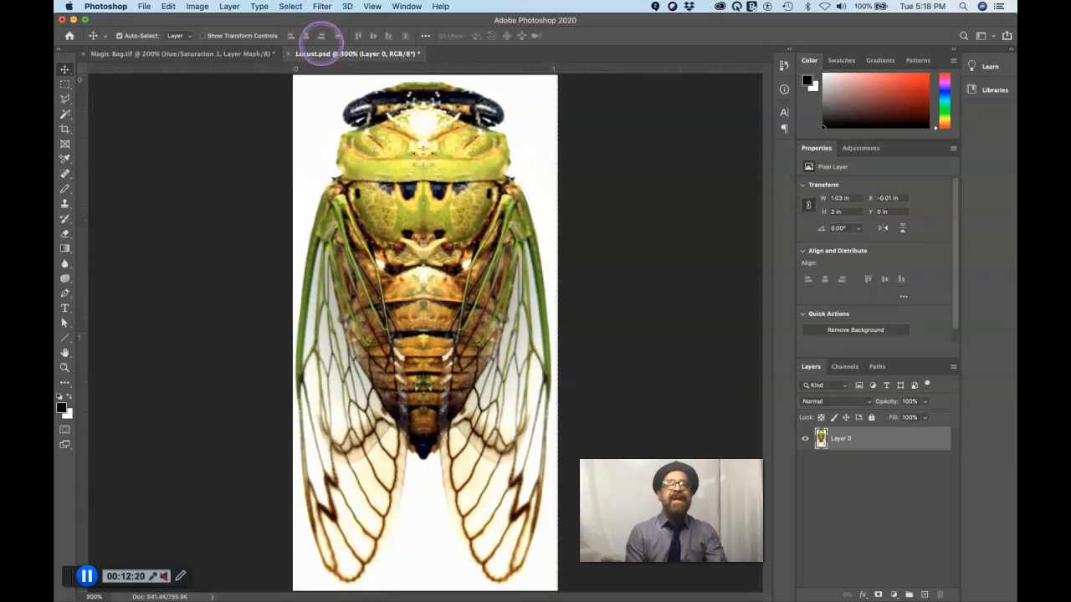
{"action": "left_click", "coordinate": [248, 57]}
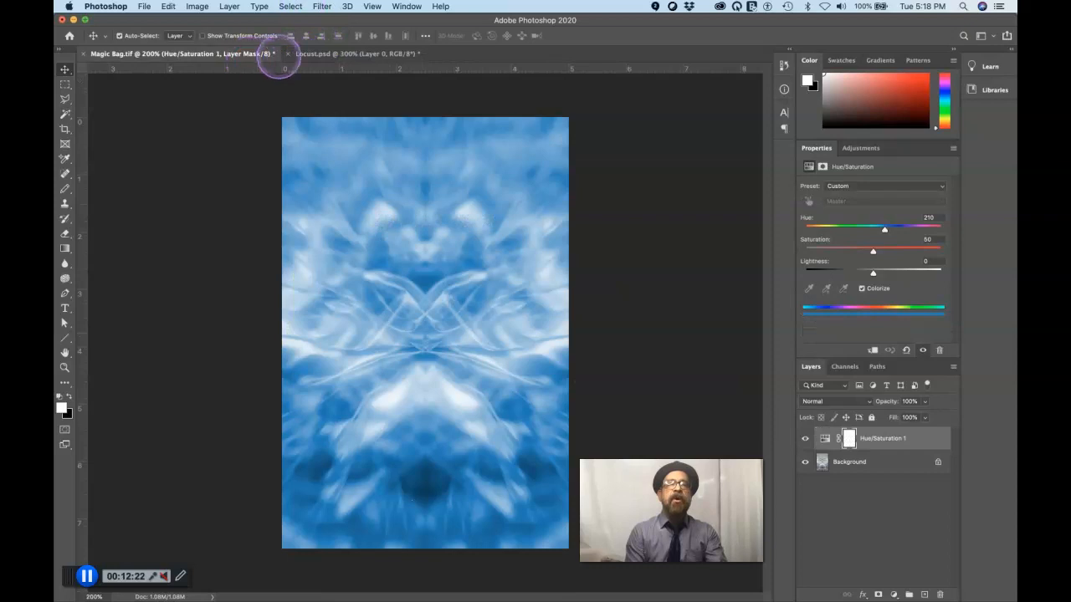
{"action": "left_click", "coordinate": [310, 55]}
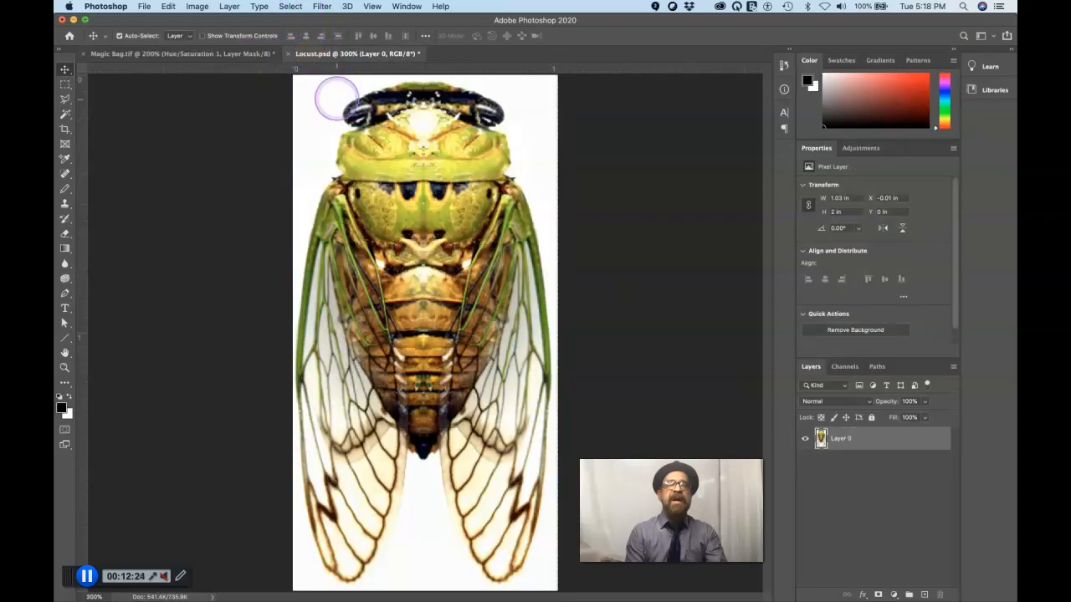
{"action": "left_click", "coordinate": [428, 172]}
{"action": "left_click_drag", "start_coordinate": [427, 172], "coordinate": [223, 55]}
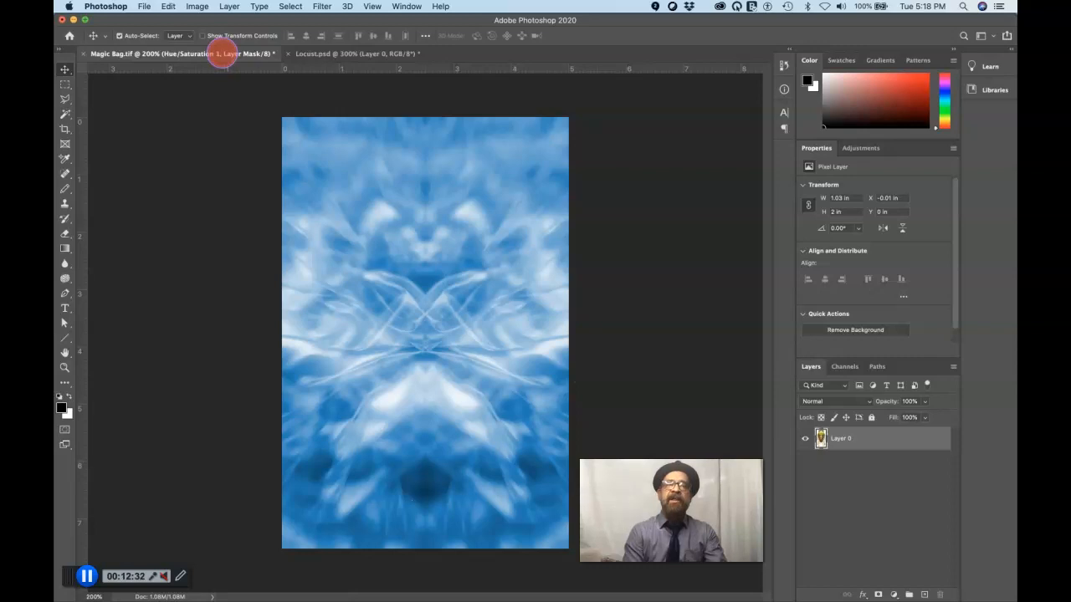
{"action": "left_click_drag", "start_coordinate": [222, 54], "coordinate": [361, 181]}
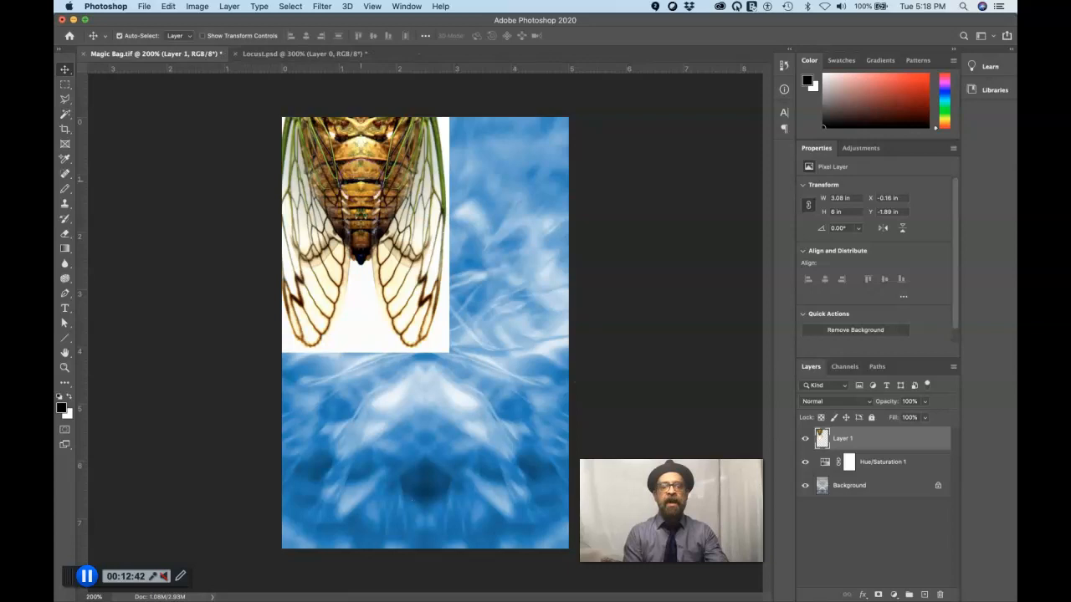
{"action": "key", "text": "super+z"}
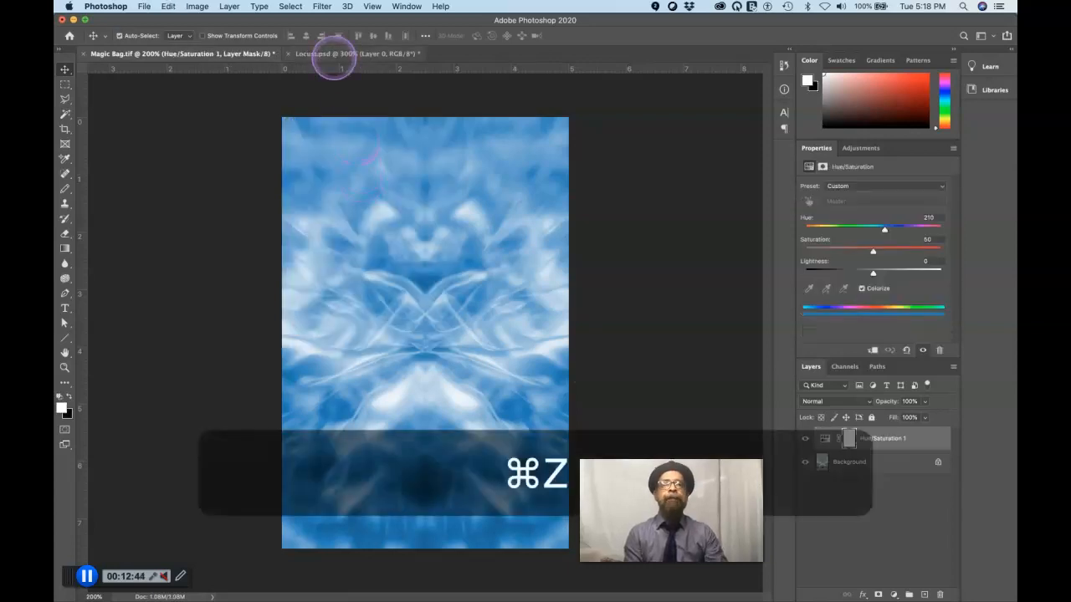
Copy the cicada layer from Locust.psd into Magic Bag.tif, centred on the canvas above the Hue/Saturation layer
{"action": "left_click", "coordinate": [334, 56]}
{"action": "left_click_drag", "start_coordinate": [390, 162], "coordinate": [346, 176]}
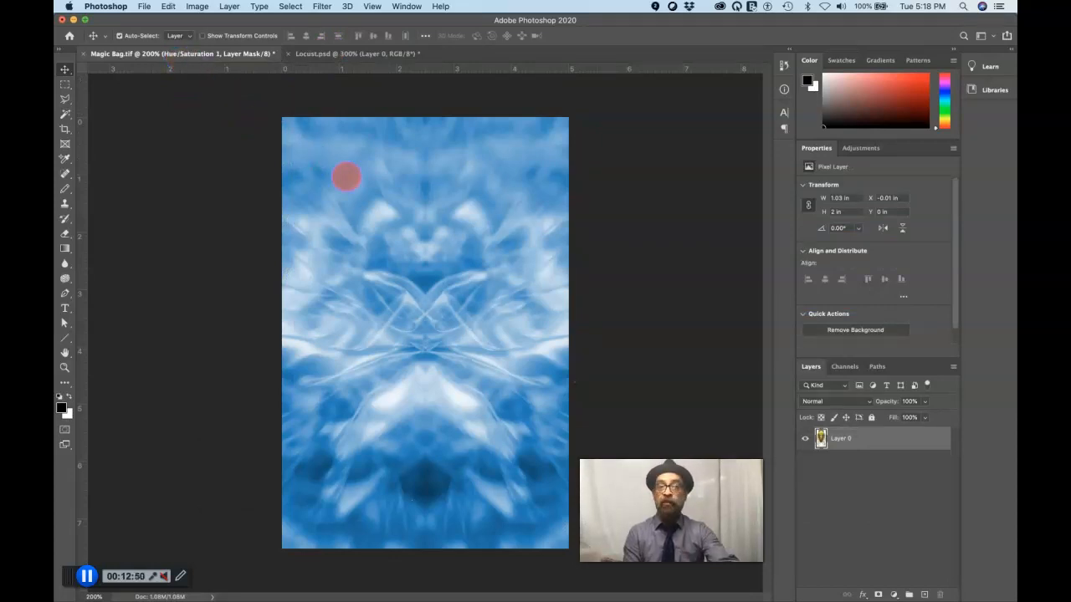
{"action": "left_click_drag", "start_coordinate": [346, 176], "coordinate": [350, 177]}
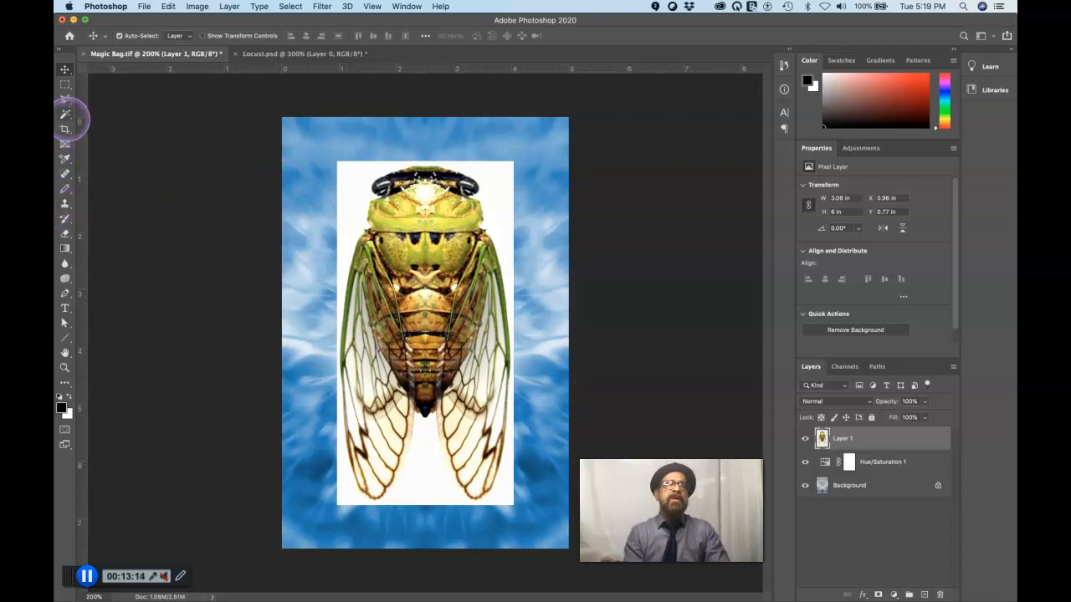
Try selecting the white area around the cicada with the Magic Wand at tolerance 10, and deselect it
{"action": "left_click", "coordinate": [65, 113]}
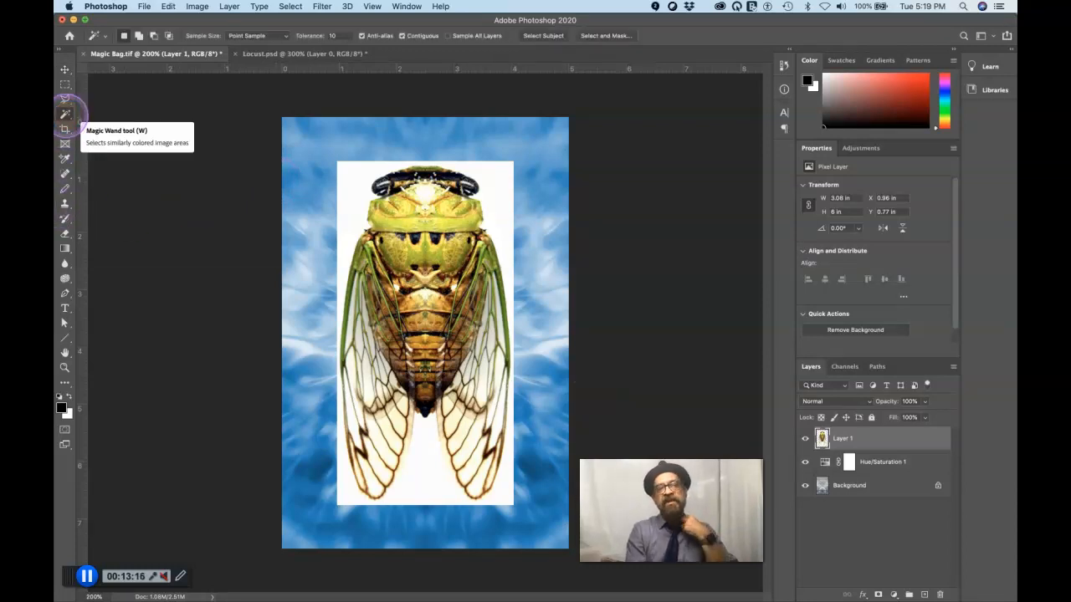
{"action": "left_click", "coordinate": [66, 114]}
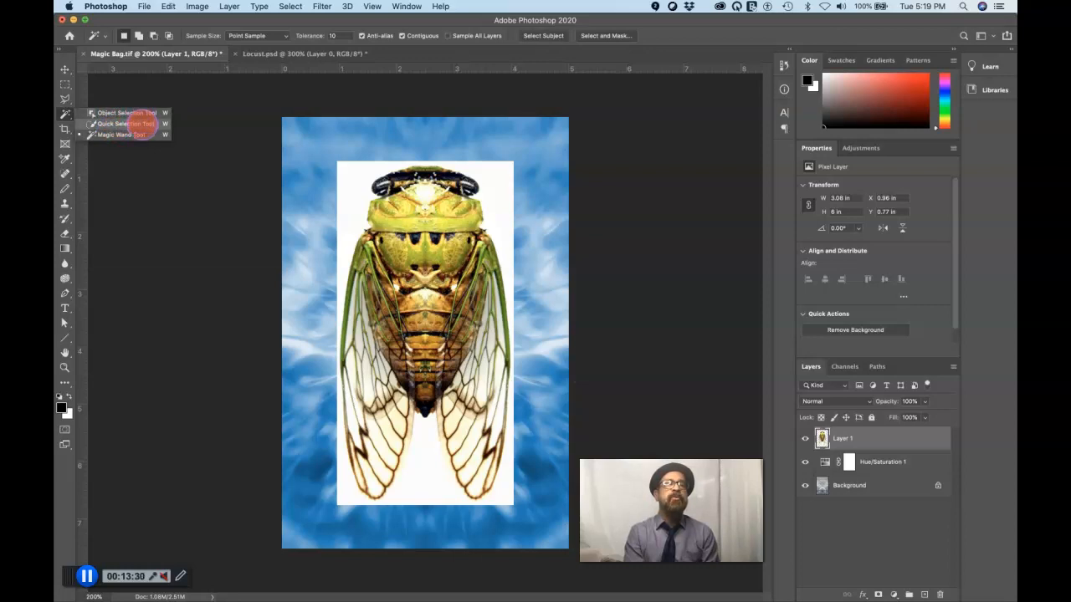
{"action": "left_click", "coordinate": [137, 134]}
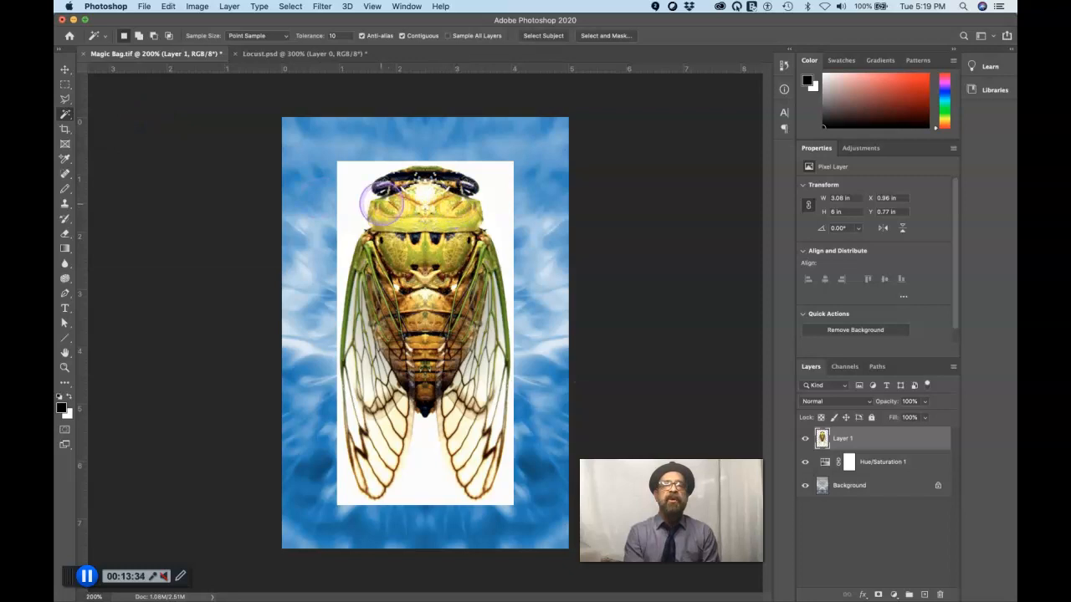
{"action": "left_click", "coordinate": [355, 193]}
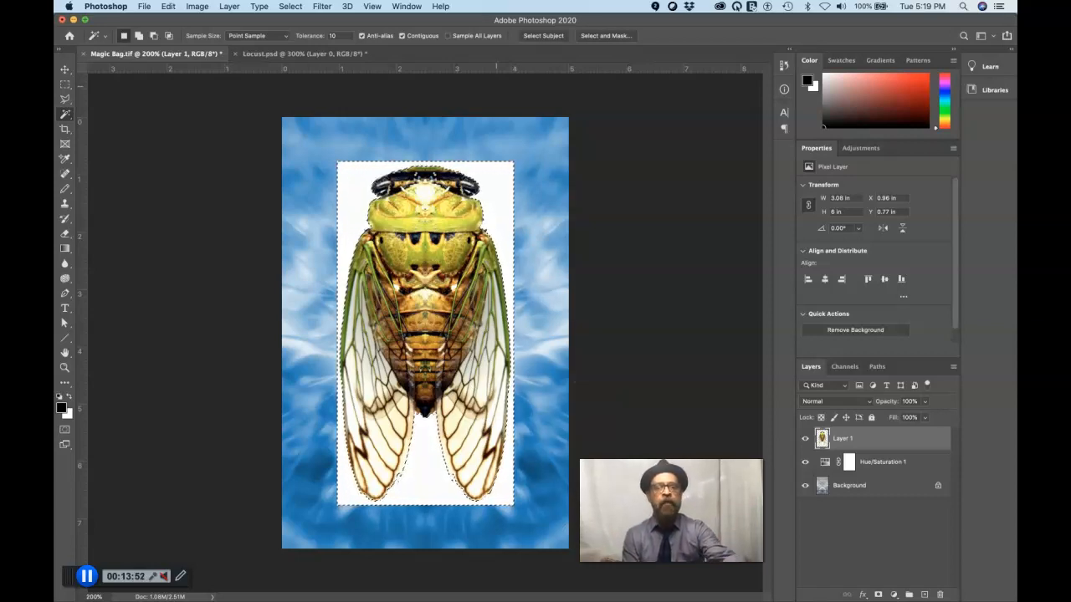
{"action": "key", "text": "super+d"}
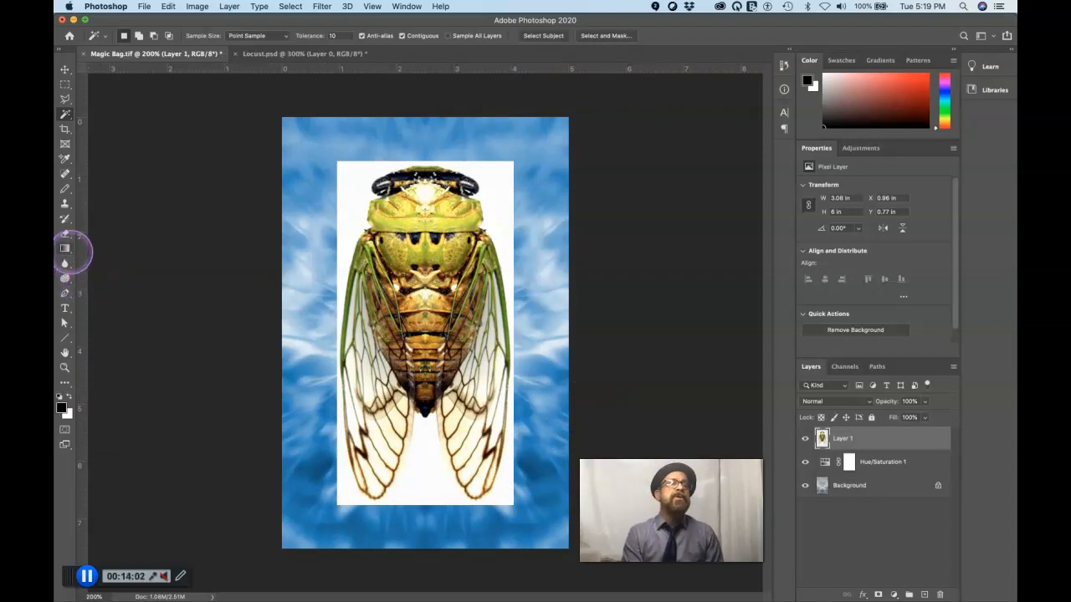
Try erasing the white near the cicada layer's upper-left corner with the regular Eraser, and undo the stroke
{"action": "left_click", "coordinate": [66, 233]}
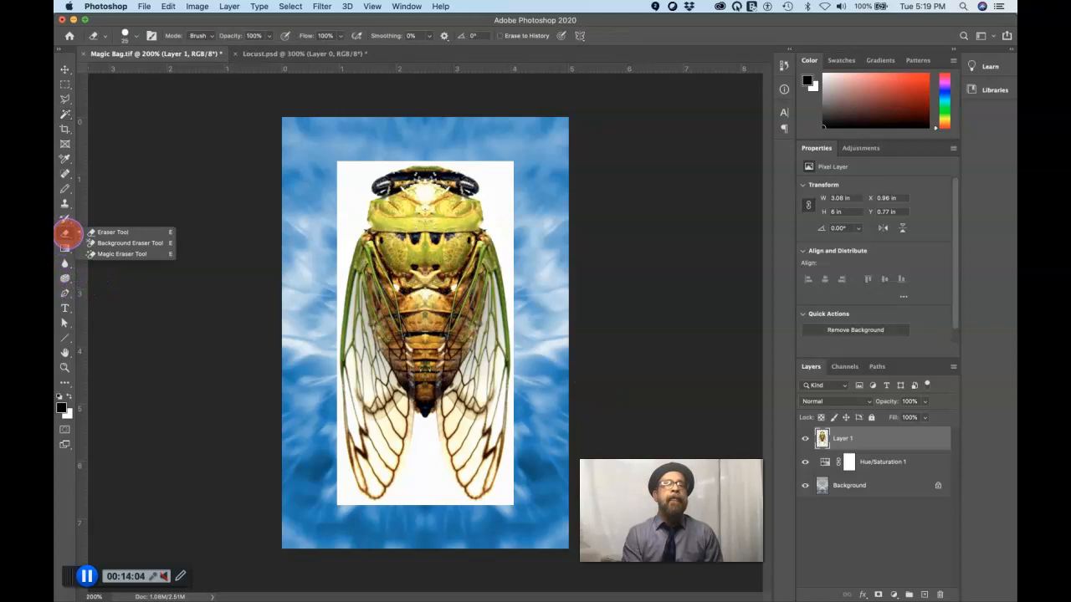
{"action": "left_click", "coordinate": [107, 232]}
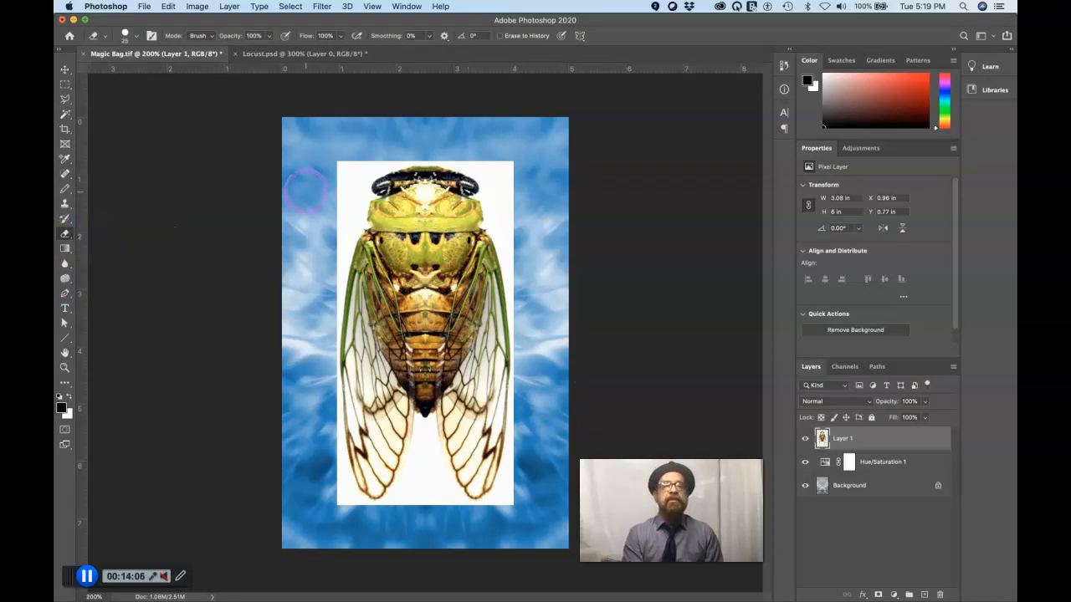
{"action": "left_click_drag", "start_coordinate": [354, 194], "coordinate": [338, 173]}
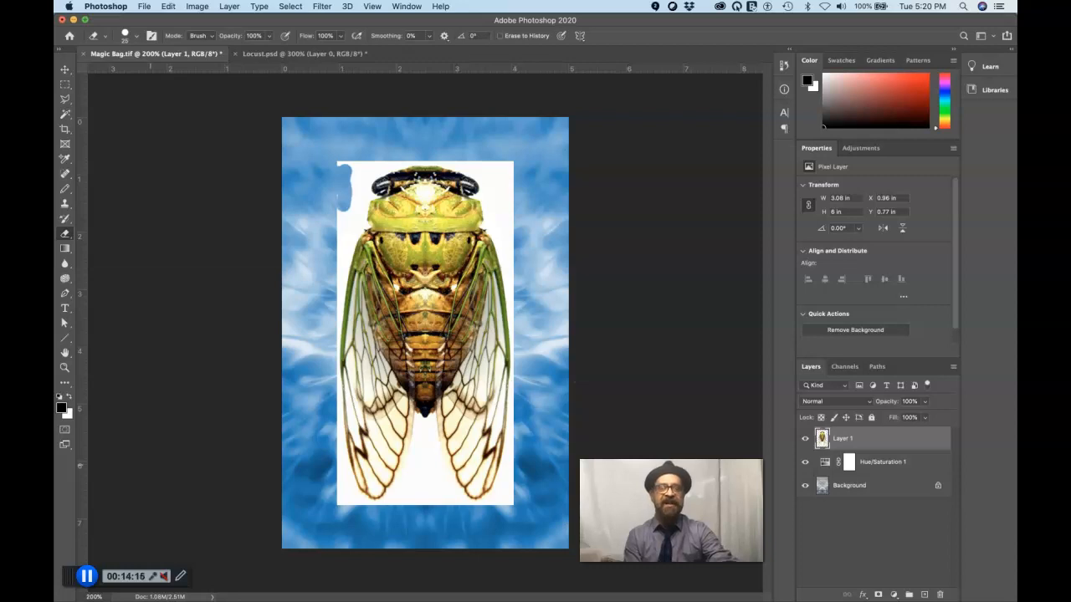
{"action": "key", "text": "super+z"}
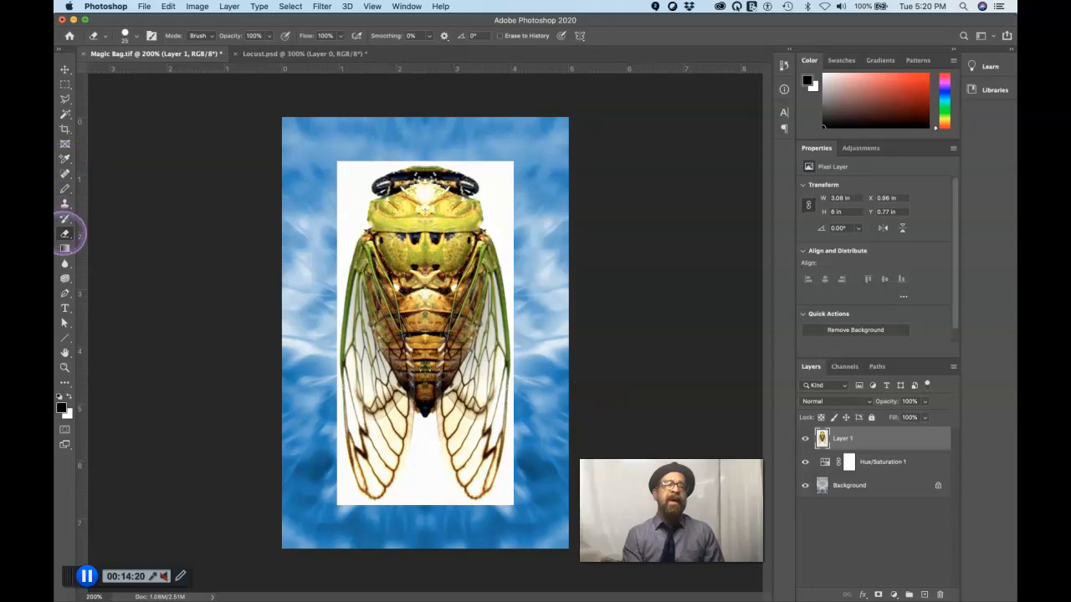
Remove the white background around the cicada with the Magic Eraser at tolerance 32, contiguous
{"action": "left_click", "coordinate": [65, 234]}
{"action": "mouse_move", "coordinate": [65, 234]}
{"action": "left_mouse_down"}
{"action": "mouse_move", "coordinate": [88, 234]}
{"action": "mouse_move", "coordinate": [114, 255]}
{"action": "mouse_move", "coordinate": [155, 255]}
{"action": "left_mouse_up"}
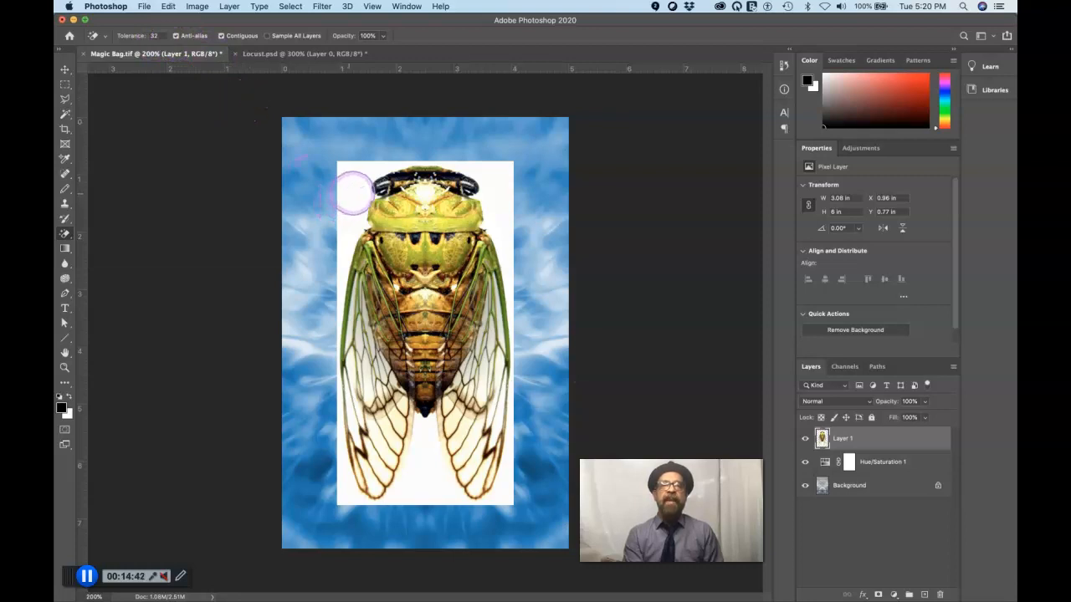
{"action": "left_click", "coordinate": [351, 193]}
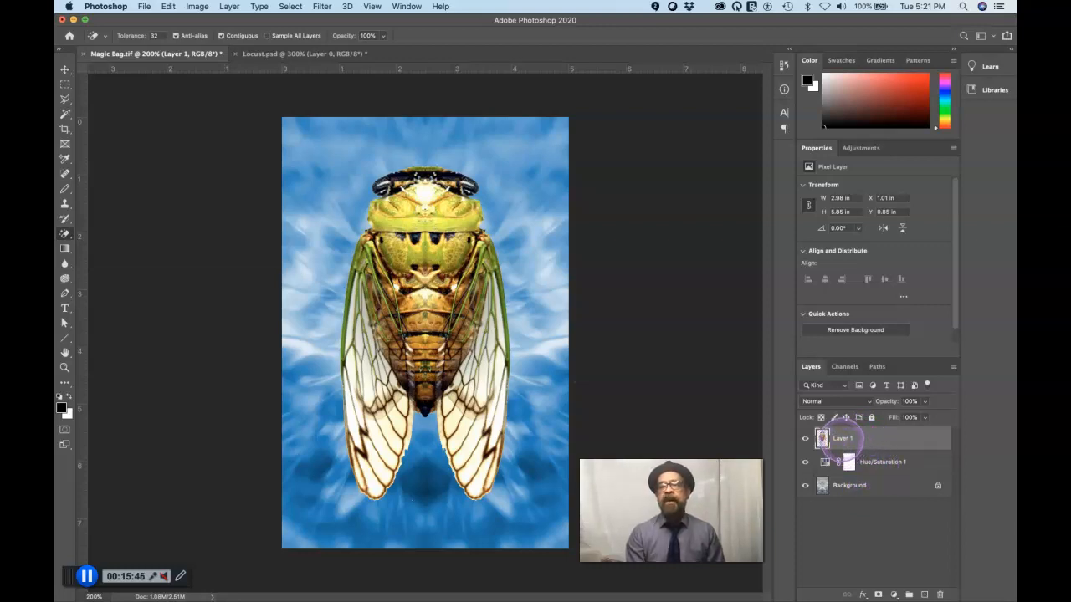
Rename the cicada layer as "bug!"
{"action": "double_click", "coordinate": [842, 438]}
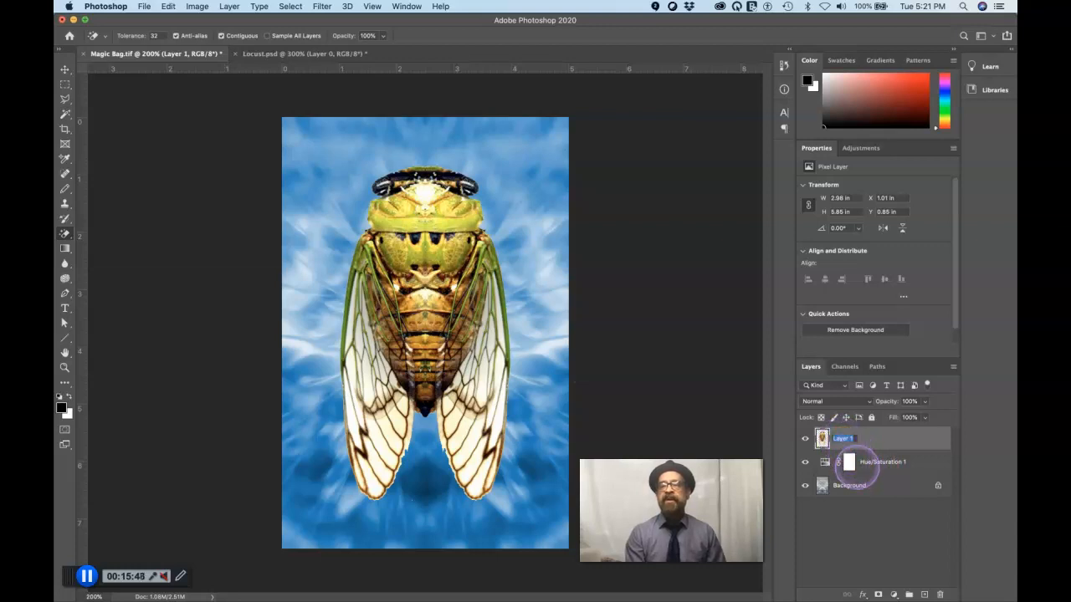
{"action": "type", "text": "bu"}
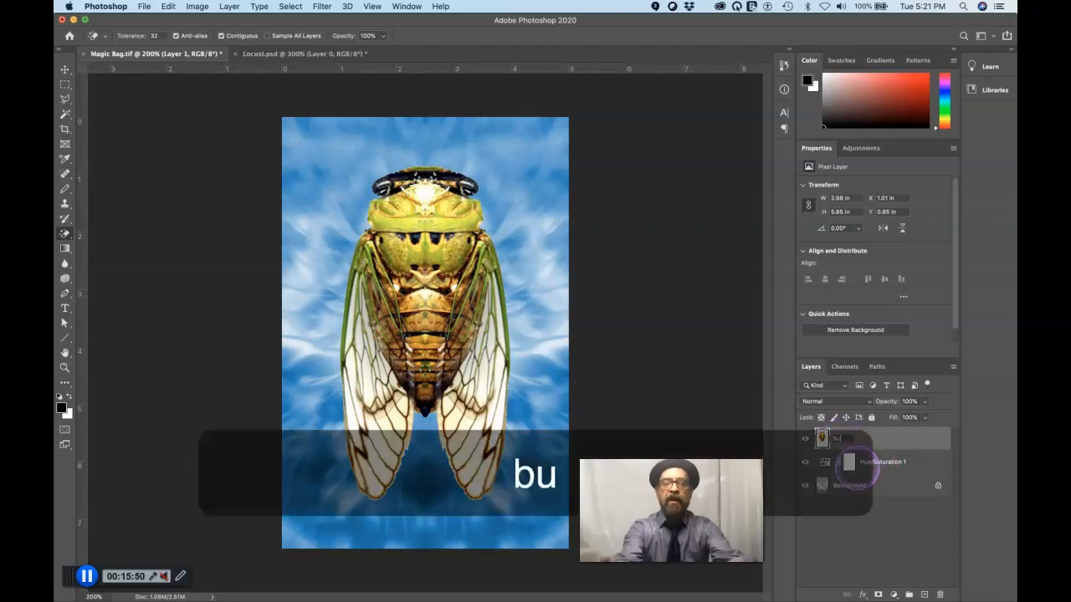
{"action": "type", "text": "g!"}
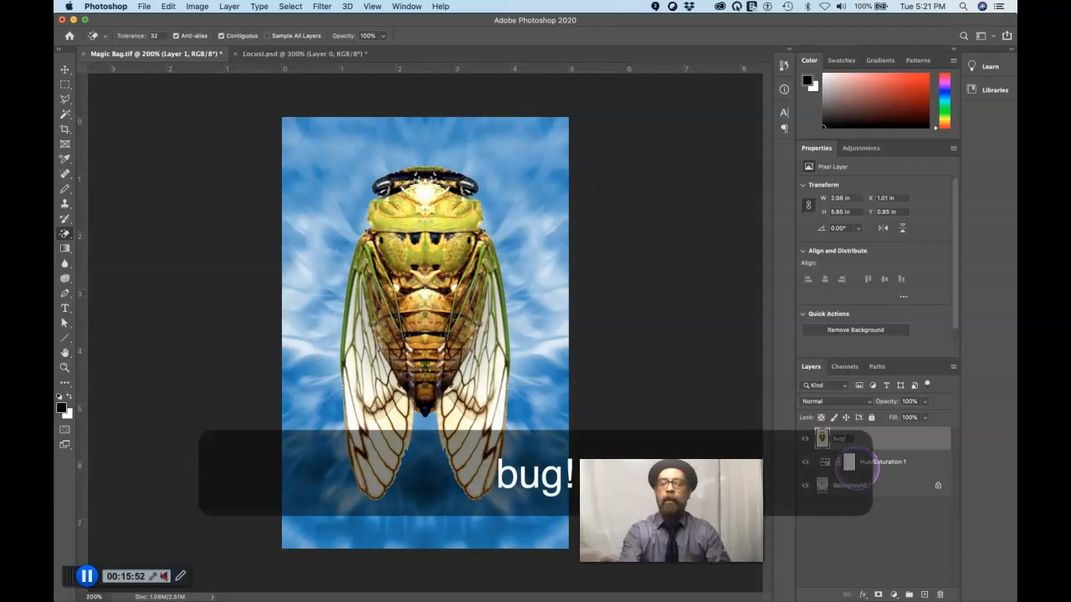
{"action": "key", "text": "Return"}
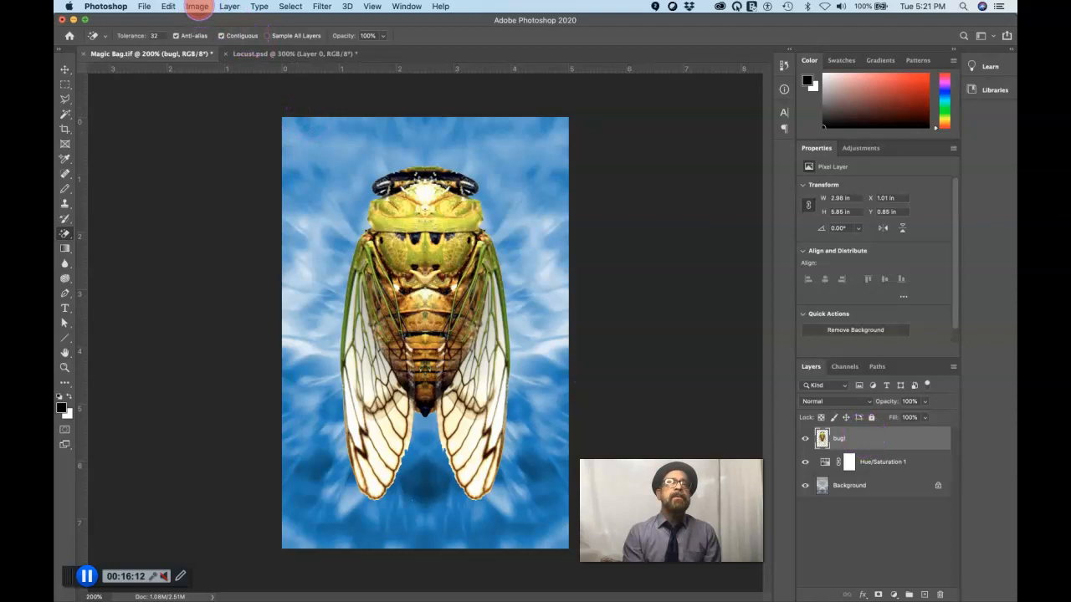
Invert the colours of the bug! layer and set its blending mode to Screen
{"action": "left_click", "coordinate": [198, 7]}
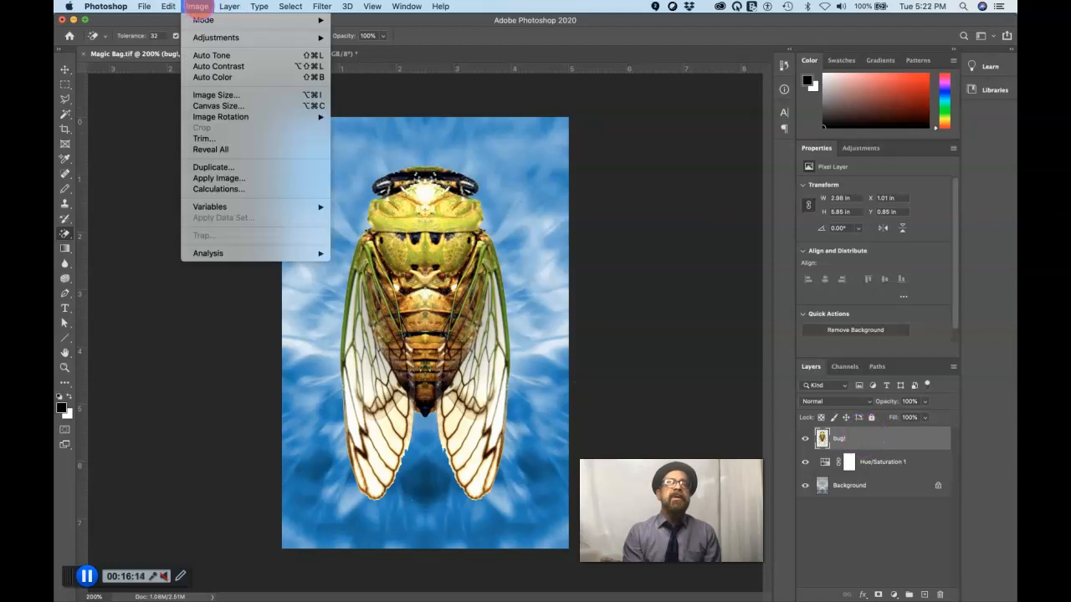
{"action": "mouse_move", "coordinate": [204, 38]}
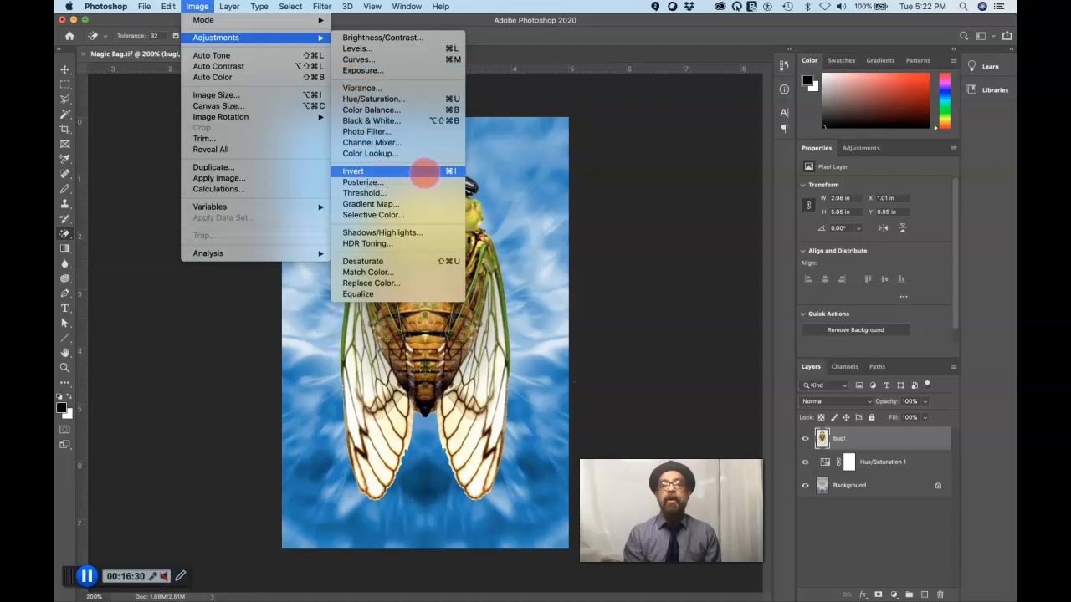
{"action": "left_click", "coordinate": [424, 172]}
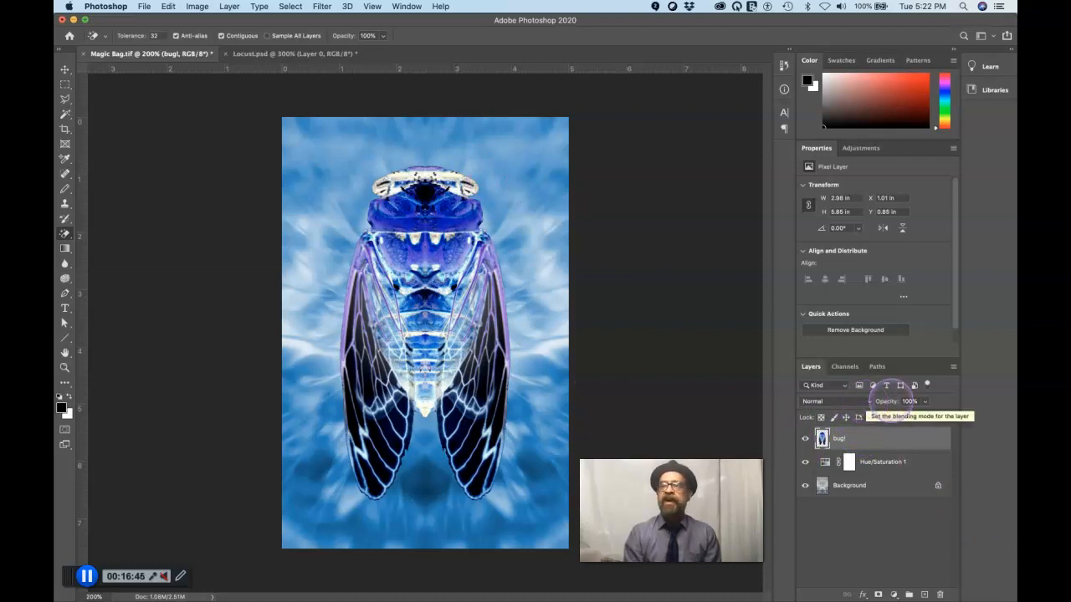
{"action": "left_click", "coordinate": [869, 401]}
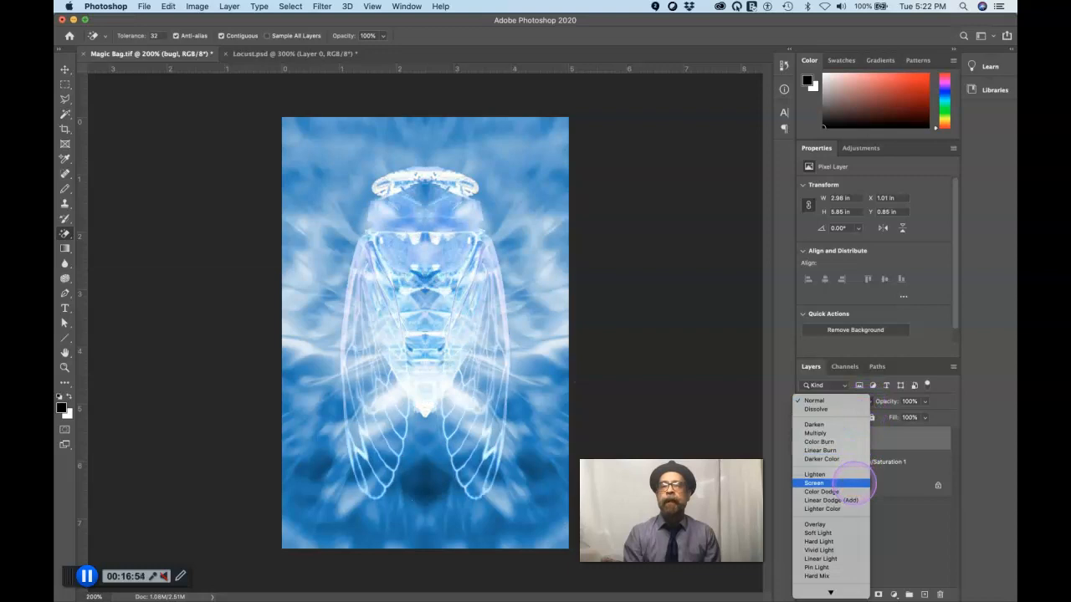
{"action": "left_click", "coordinate": [853, 483]}
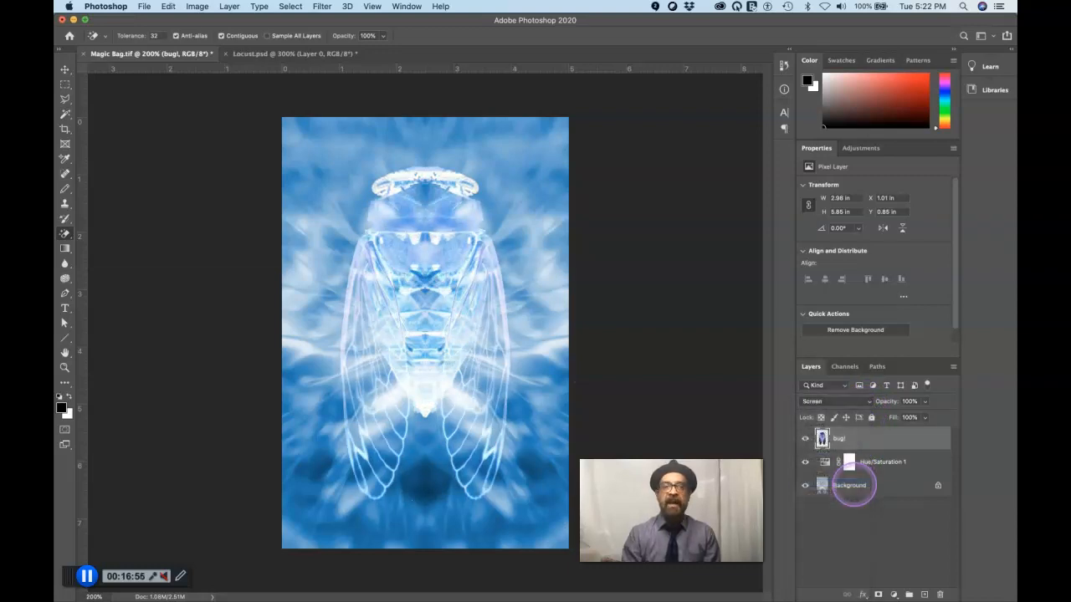